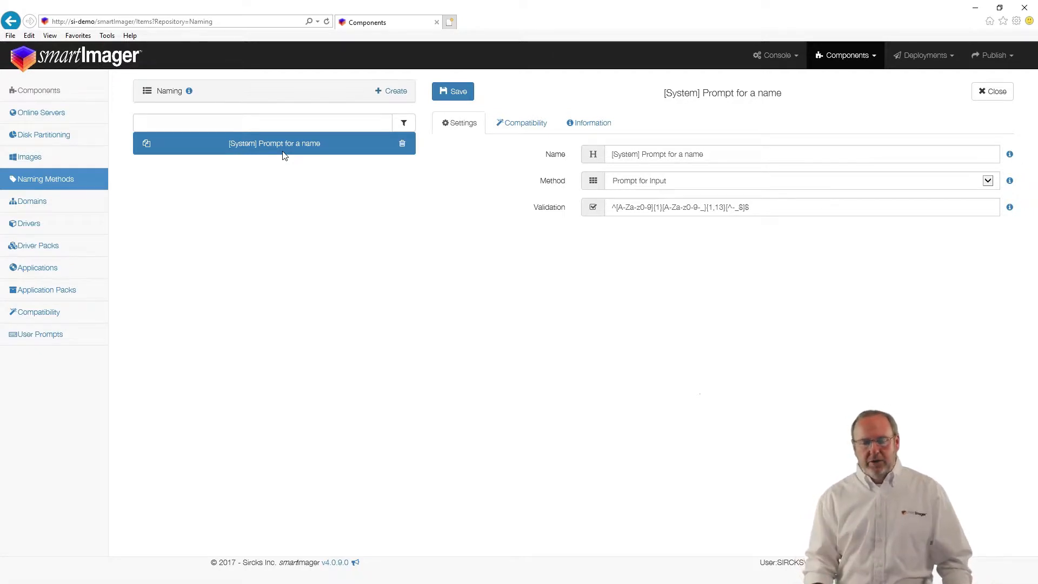
Create a naming method called "Lookup from File" that uses the serial number as a look up in a file
{"action": "left_click", "coordinate": [397, 92]}
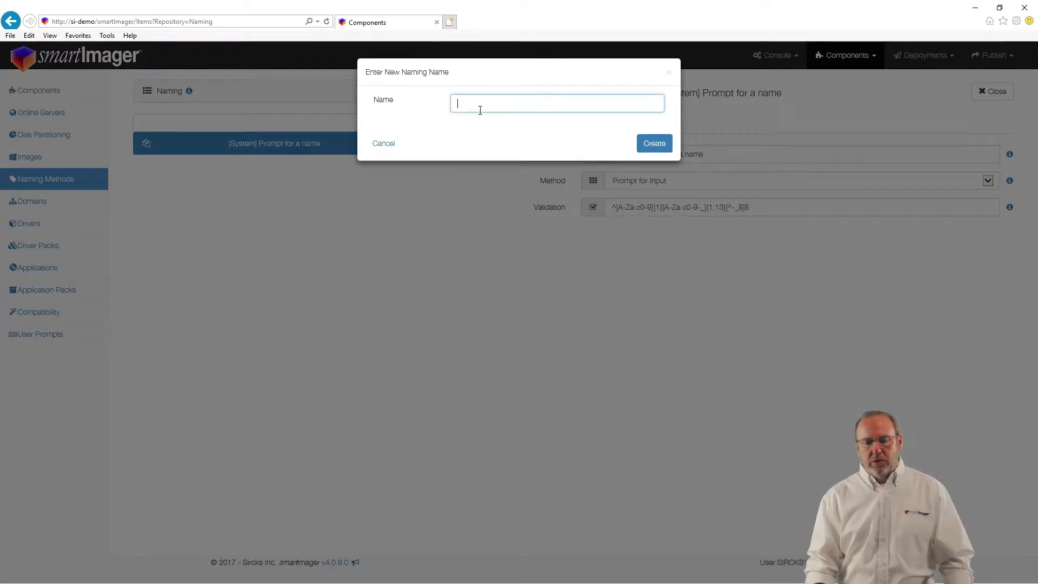
{"action": "type", "text": "Lookup from File"}
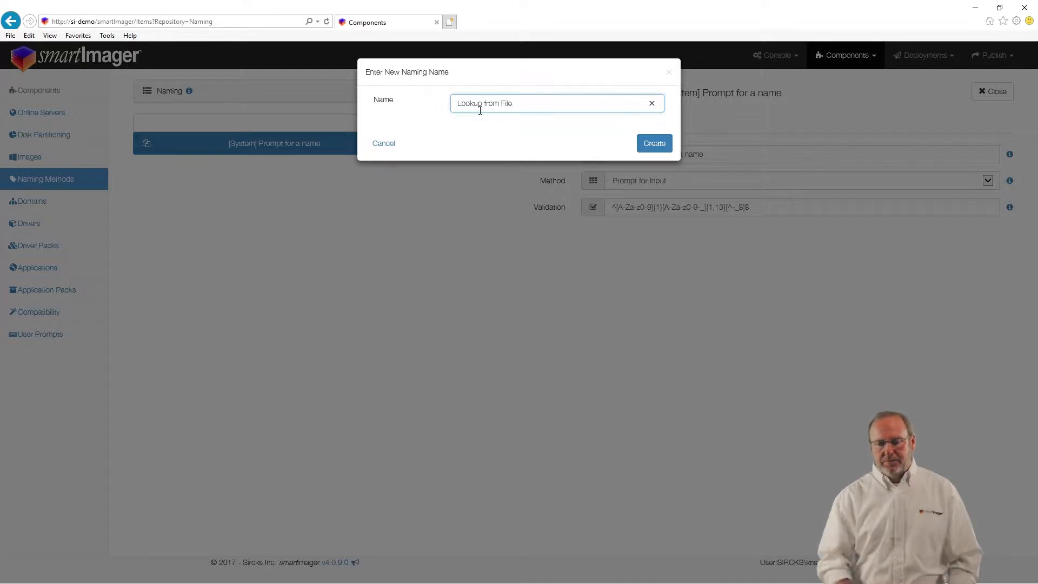
{"action": "left_click", "coordinate": [655, 143]}
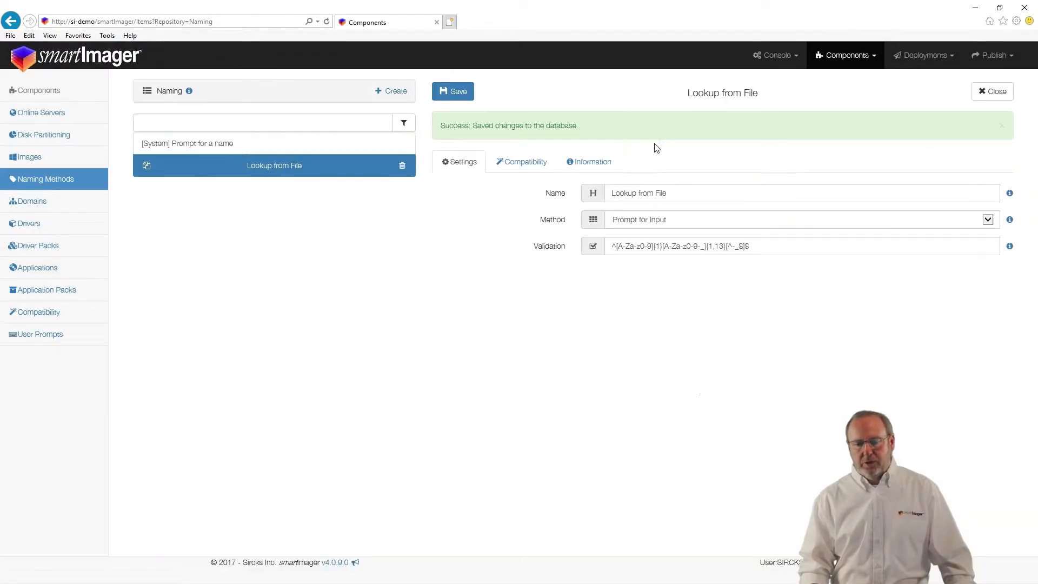
{"action": "left_click", "coordinate": [653, 220]}
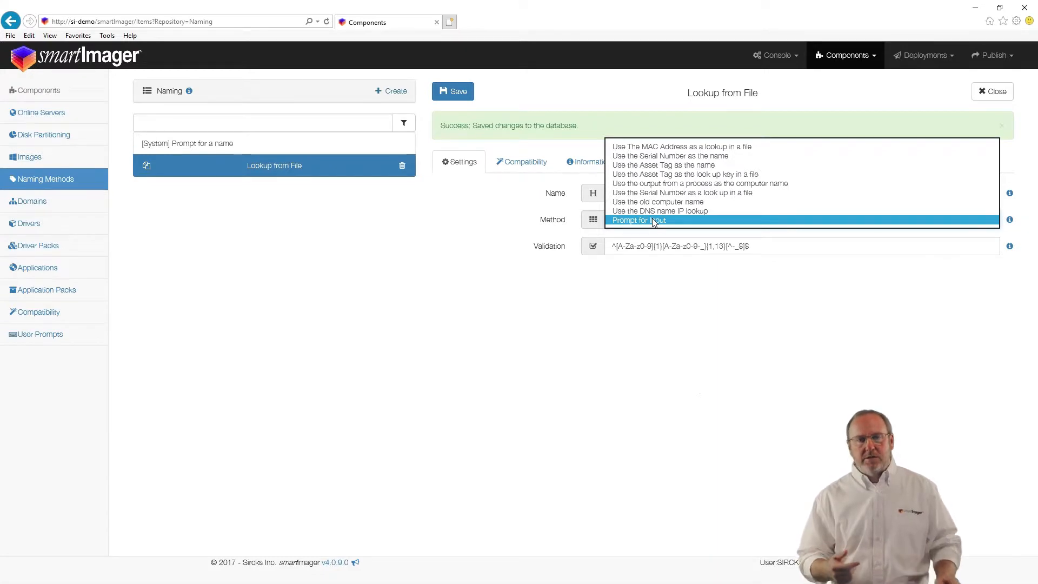
{"action": "left_click", "coordinate": [667, 193]}
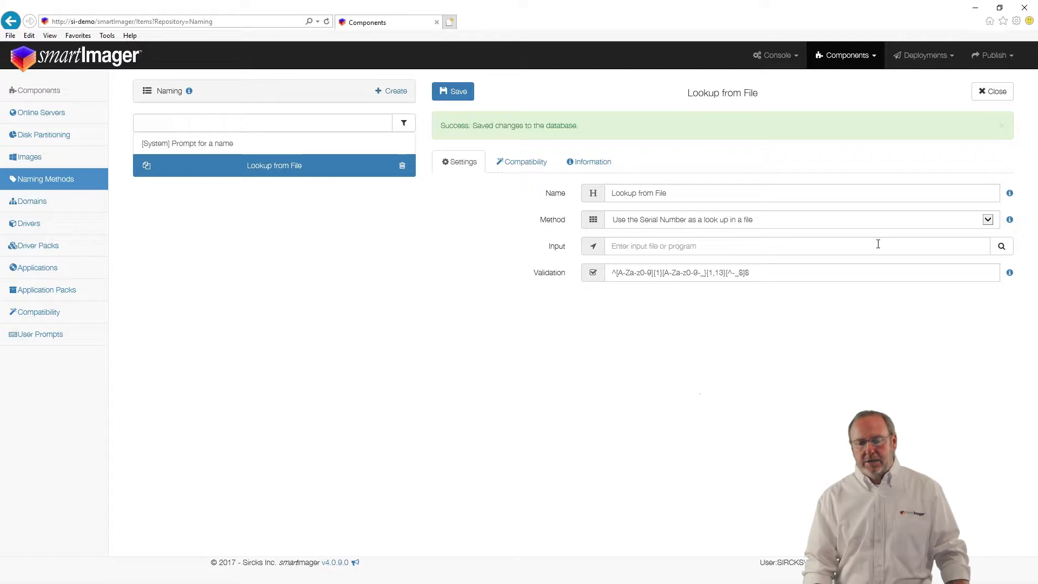
Set the method's input to Dell_ComputerNames.txt from C:\Program Files\sircks\smartImager\Repositories\Applications\ComputerNames
{"action": "left_click", "coordinate": [1002, 247]}
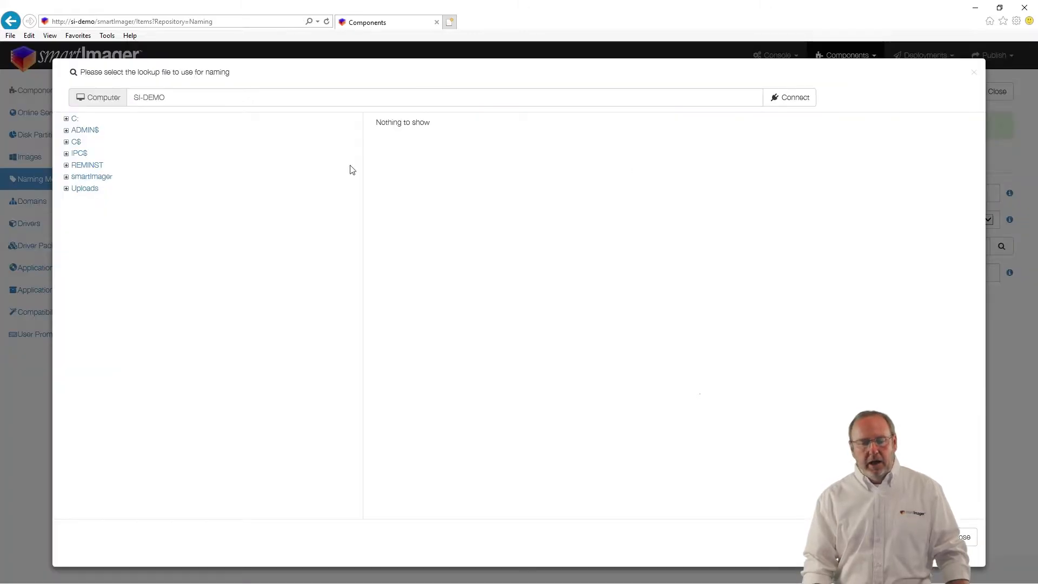
{"action": "left_click", "coordinate": [66, 118]}
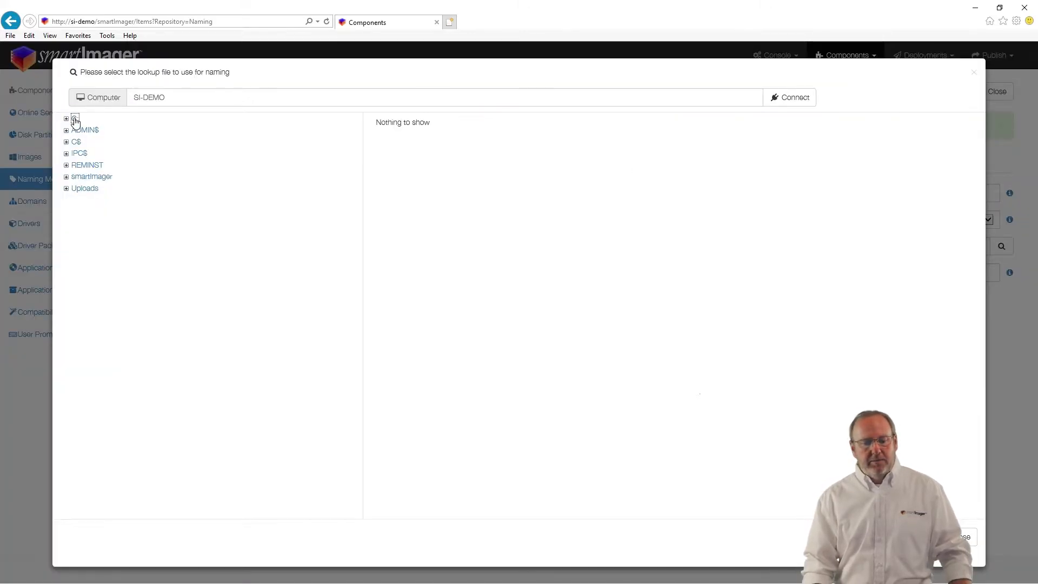
{"action": "left_click", "coordinate": [87, 189]}
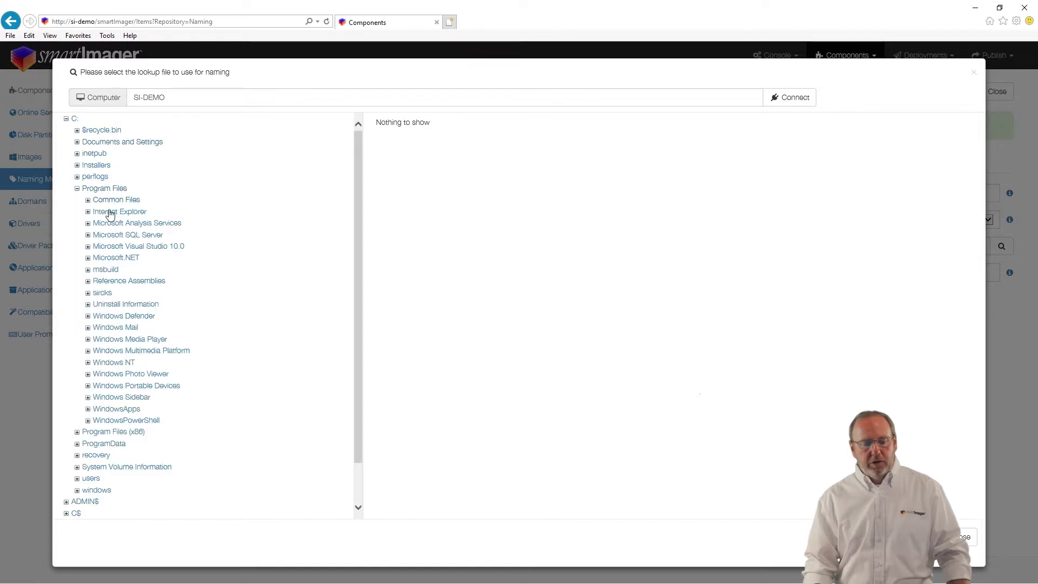
{"action": "left_click", "coordinate": [103, 294]}
{"action": "left_click", "coordinate": [107, 306]}
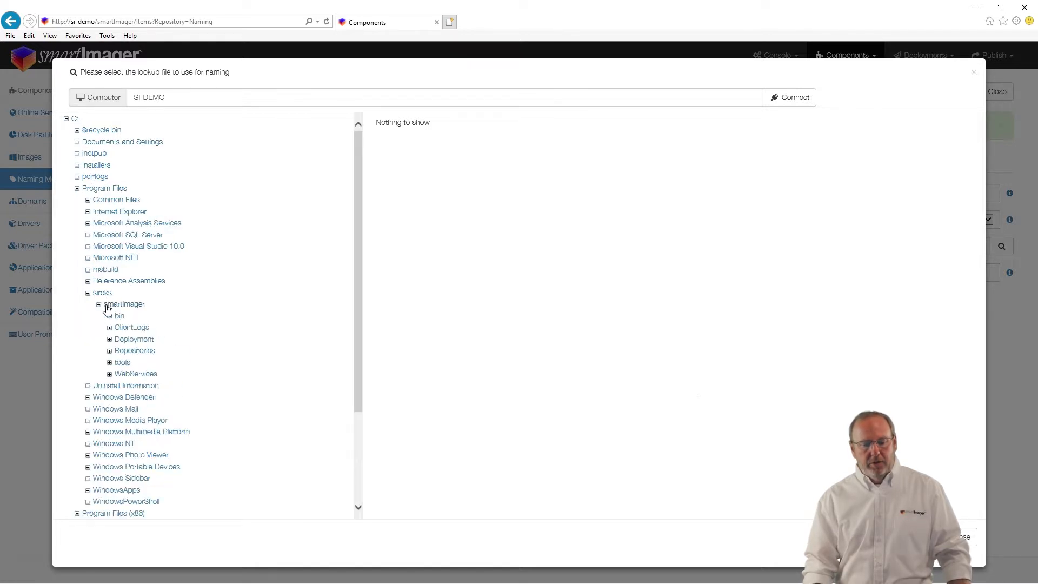
{"action": "left_click", "coordinate": [121, 353]}
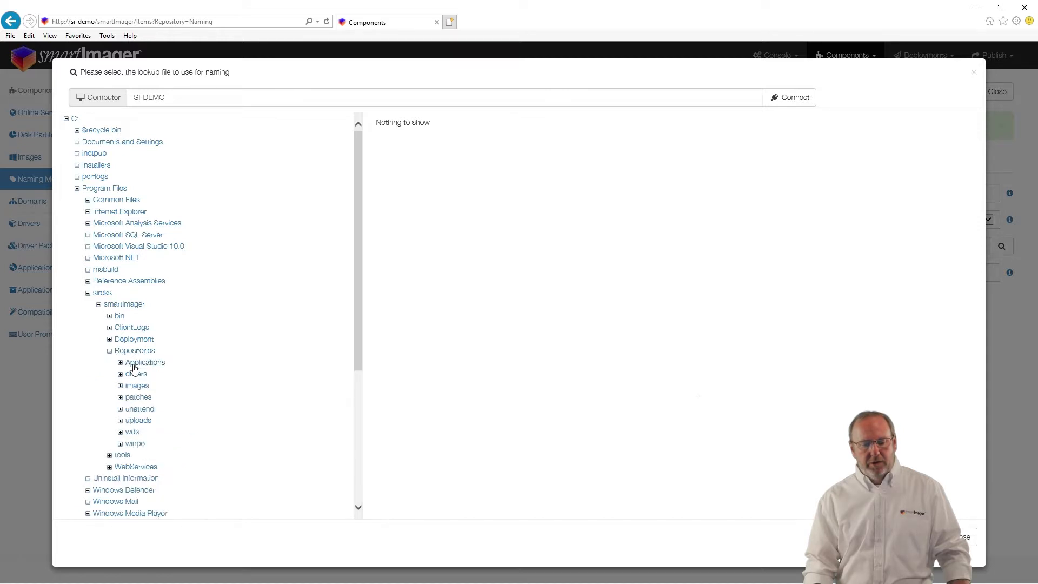
{"action": "left_click", "coordinate": [135, 363]}
{"action": "left_click", "coordinate": [148, 388]}
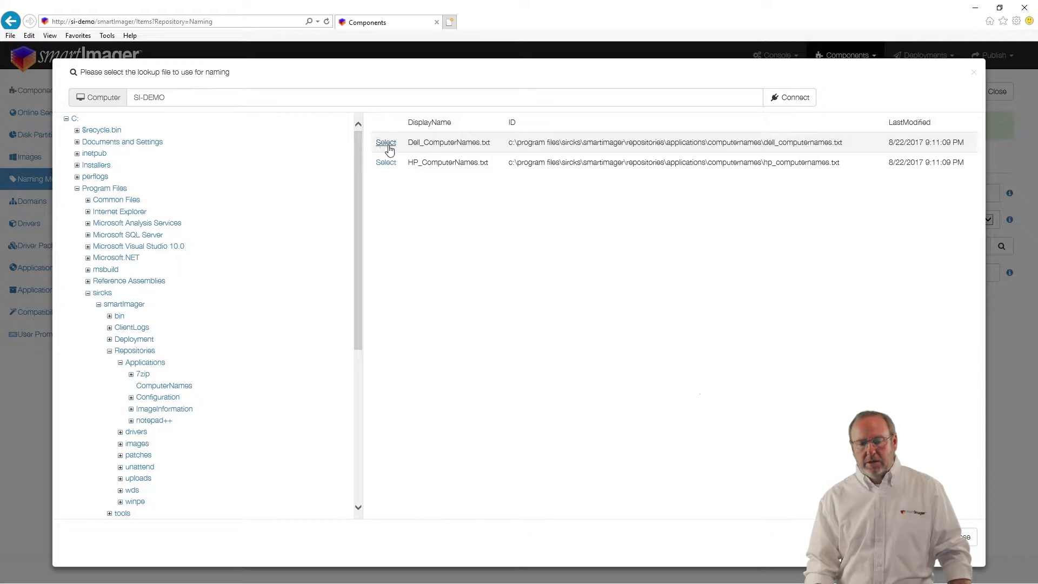
{"action": "left_click", "coordinate": [961, 538]}
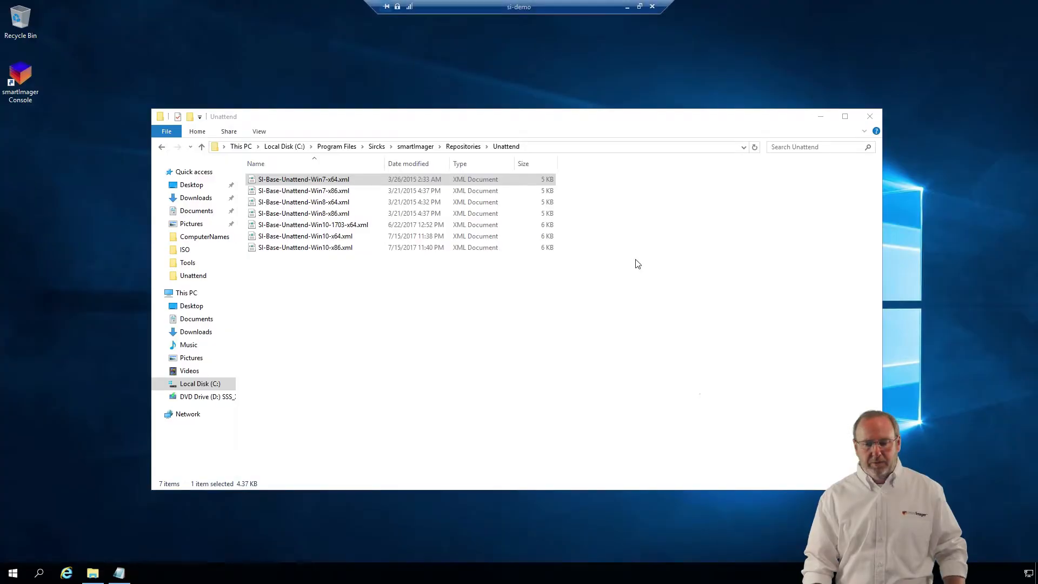
In File Explorer, go to Repositories\Applications\ComputerNames and open the first lookup file to examine its contents
{"action": "left_click", "coordinate": [472, 147]}
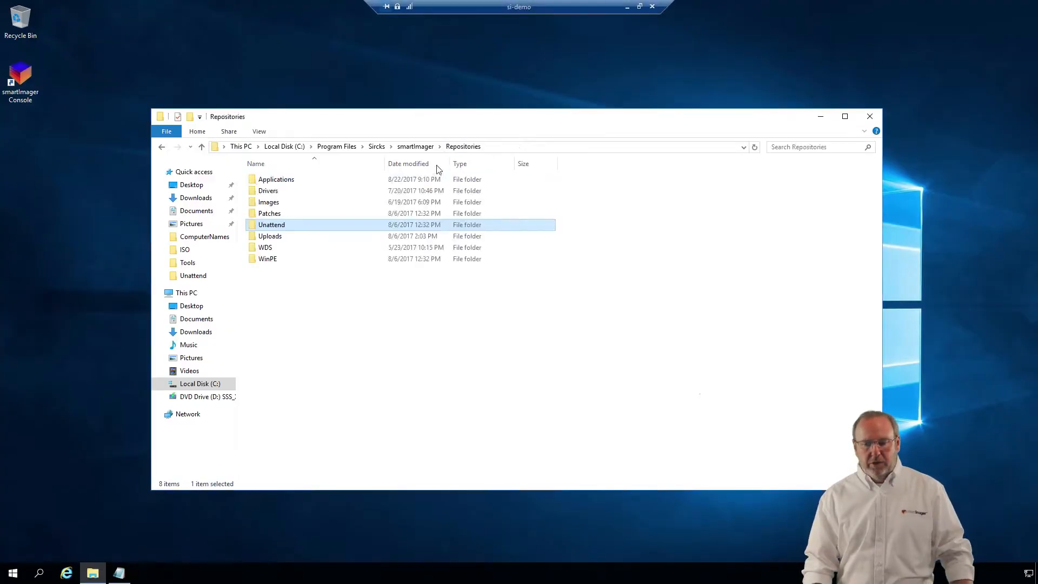
{"action": "double_click", "coordinate": [273, 180]}
{"action": "double_click", "coordinate": [286, 193]}
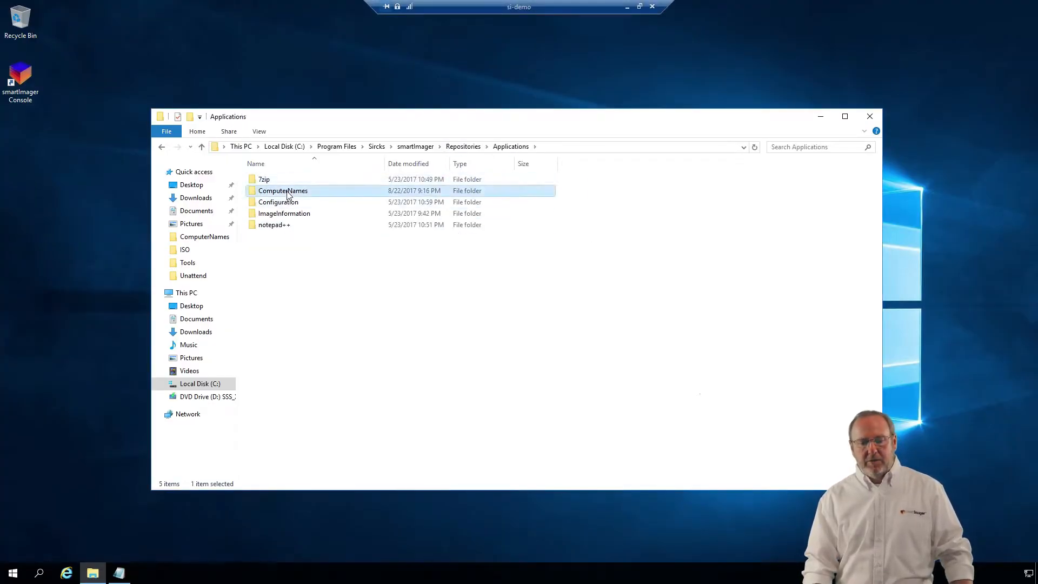
{"action": "double_click", "coordinate": [303, 182]}
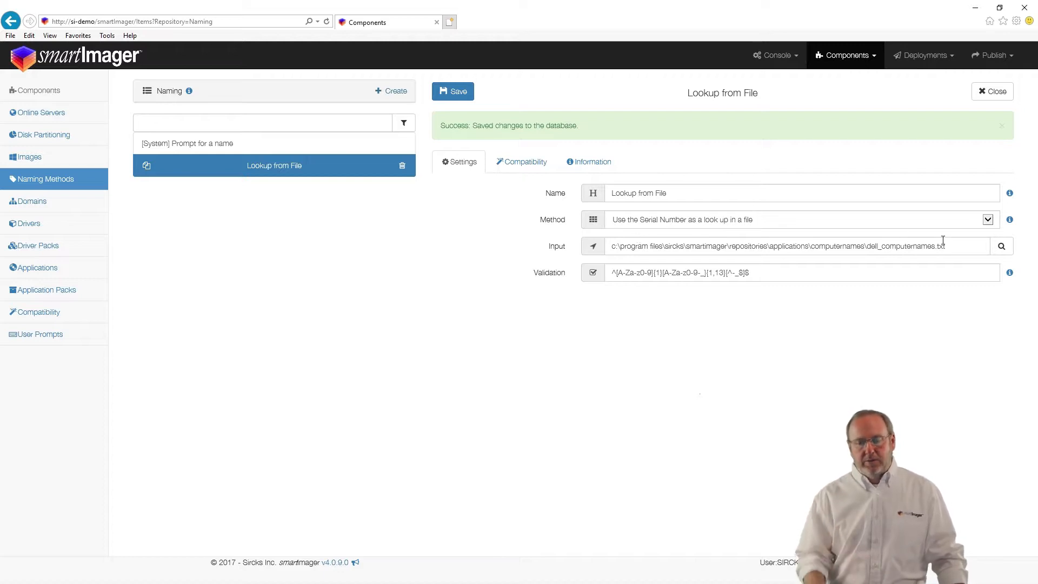
Save the Lookup from File settings in smartImager, apply the Always True compatibility to the method, and save again
{"action": "left_click", "coordinate": [469, 93]}
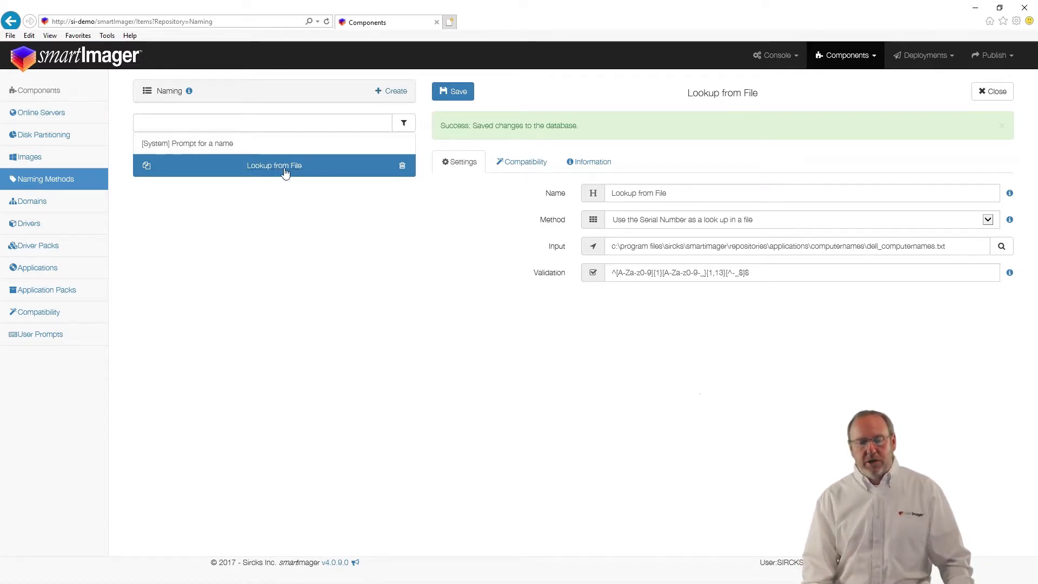
{"action": "left_click", "coordinate": [527, 162]}
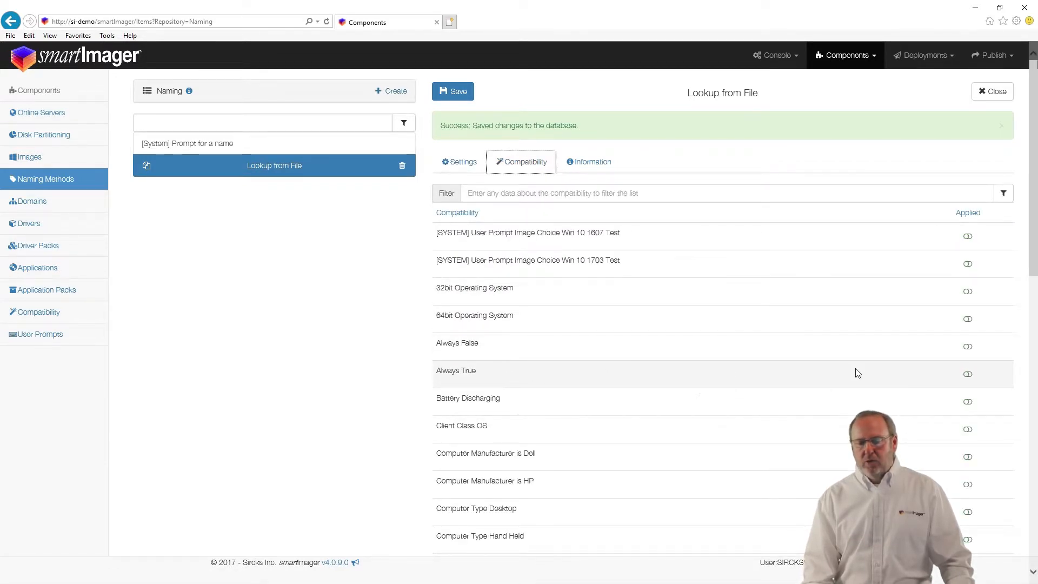
{"action": "left_click", "coordinate": [967, 375]}
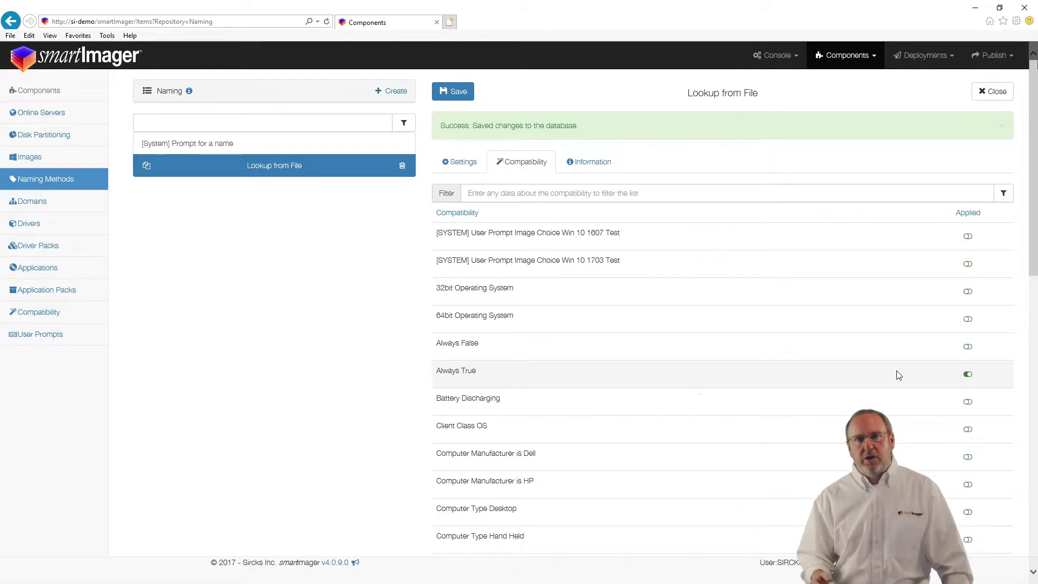
{"action": "left_click", "coordinate": [447, 91]}
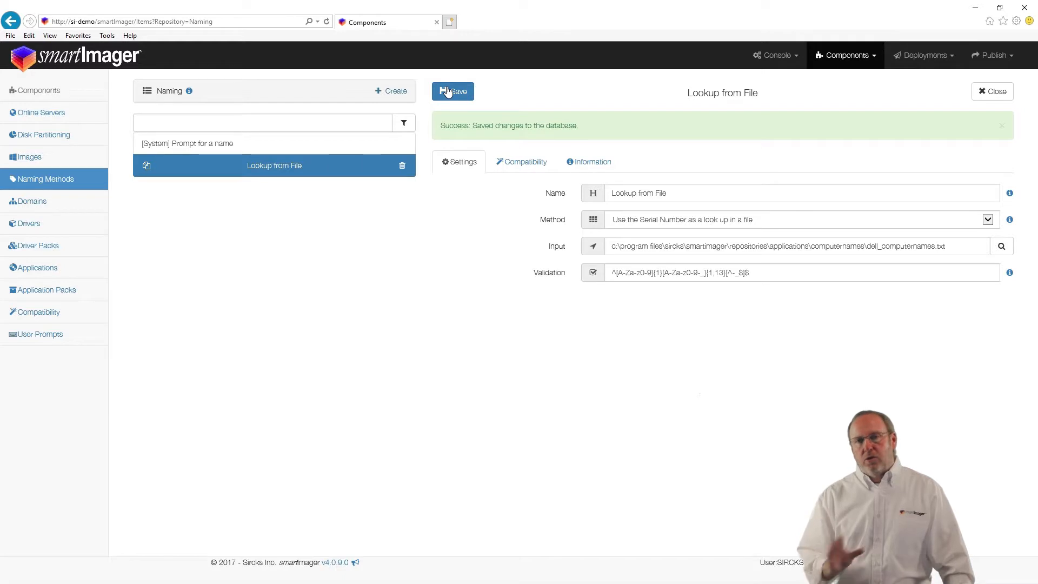
Examine the test definitions of the Always True and Always False compatibility logic items
{"action": "left_click", "coordinate": [43, 313]}
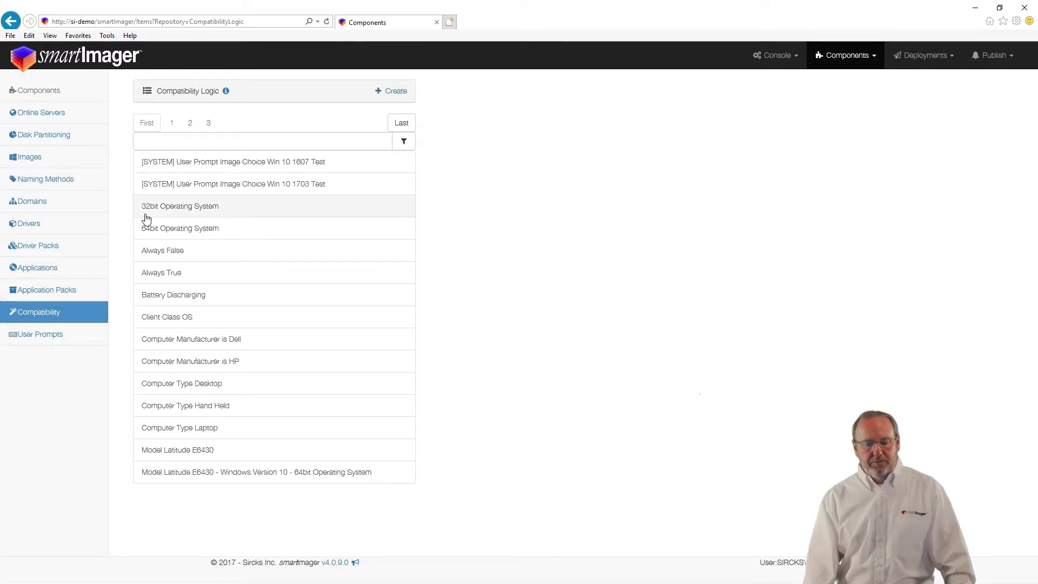
{"action": "left_click", "coordinate": [227, 273]}
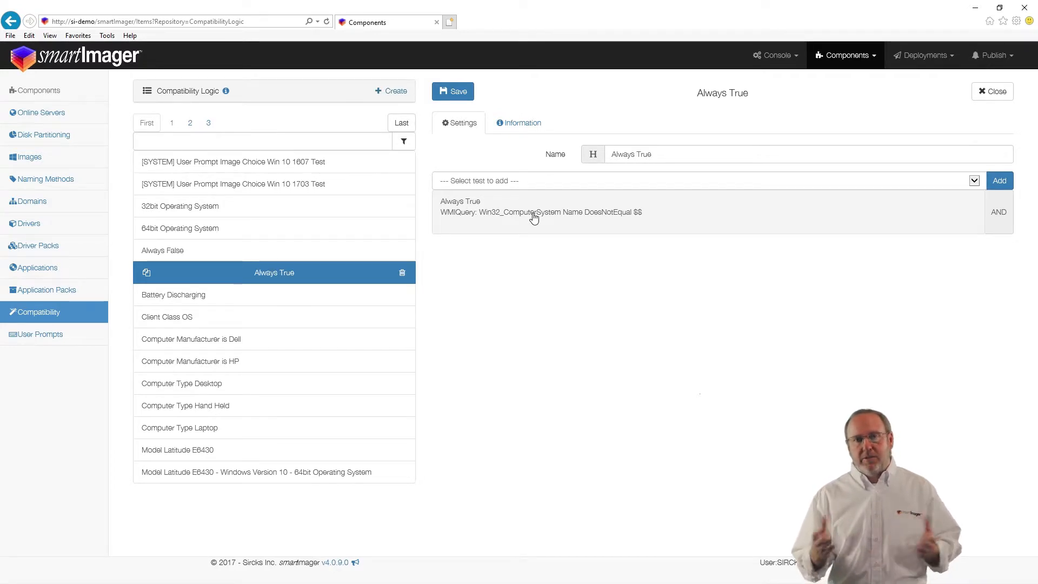
{"action": "left_click", "coordinate": [266, 249]}
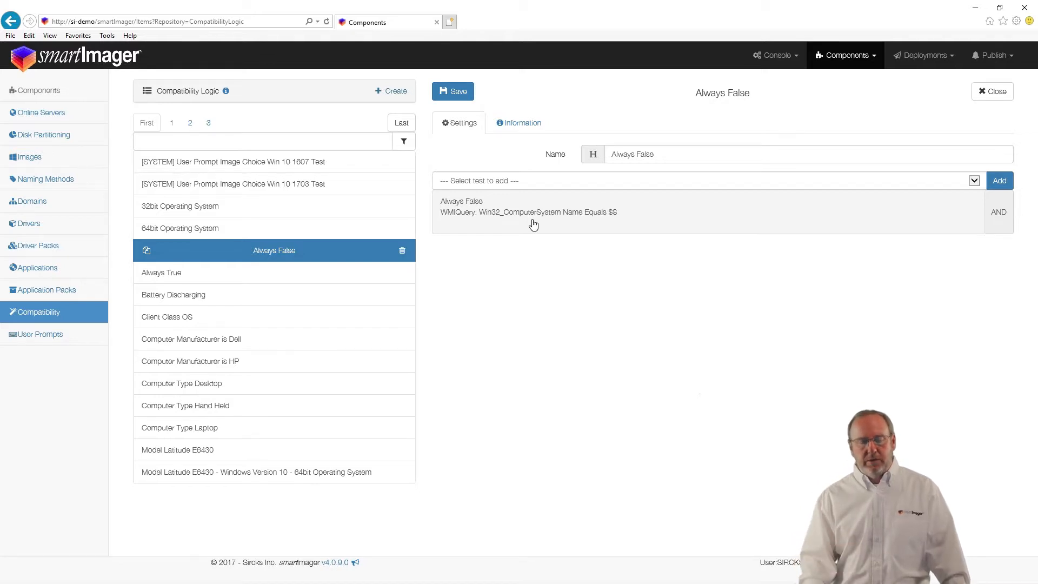
Reopen the Lookup from File naming method and change its name to "Dell Lookup from File"
{"action": "left_click", "coordinate": [44, 186]}
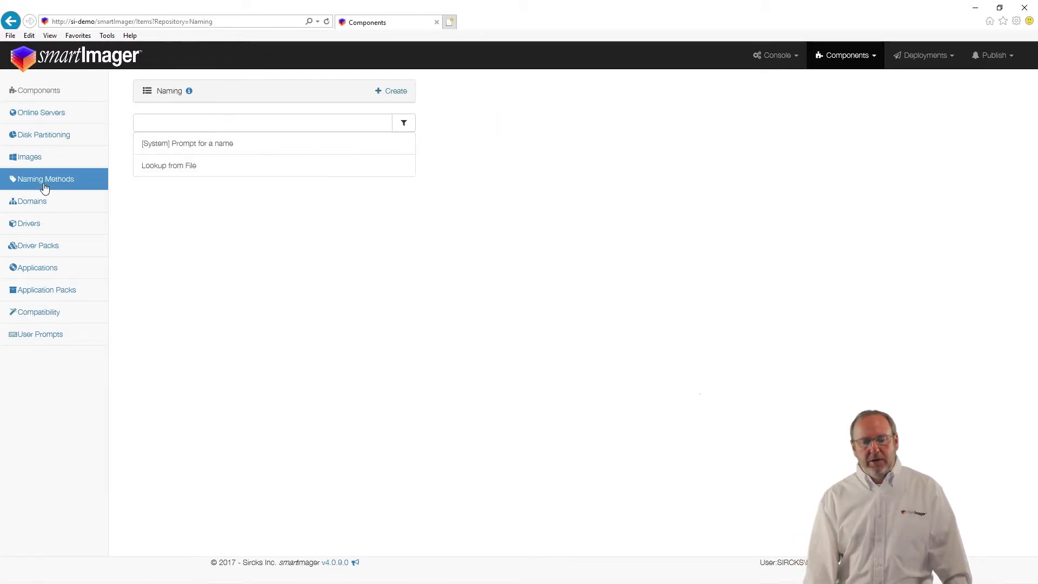
{"action": "left_click", "coordinate": [260, 170]}
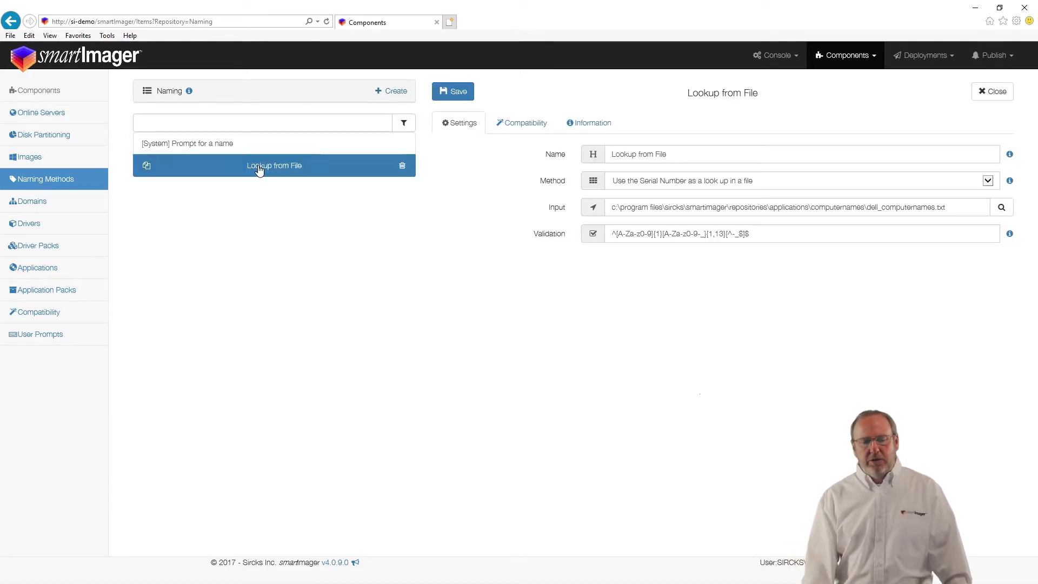
{"action": "left_click", "coordinate": [616, 154]}
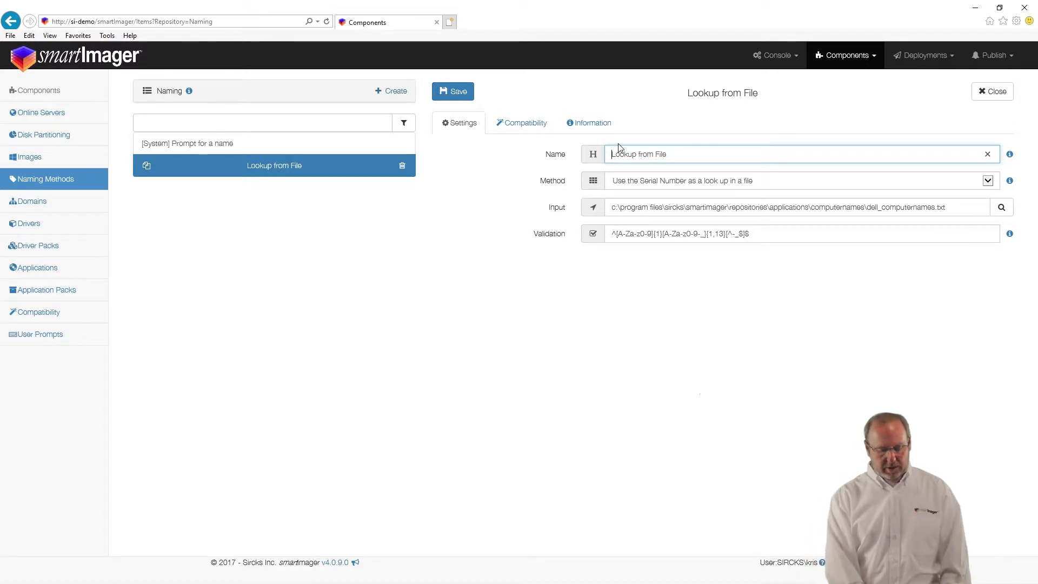
{"action": "type", "text": "Dell"}
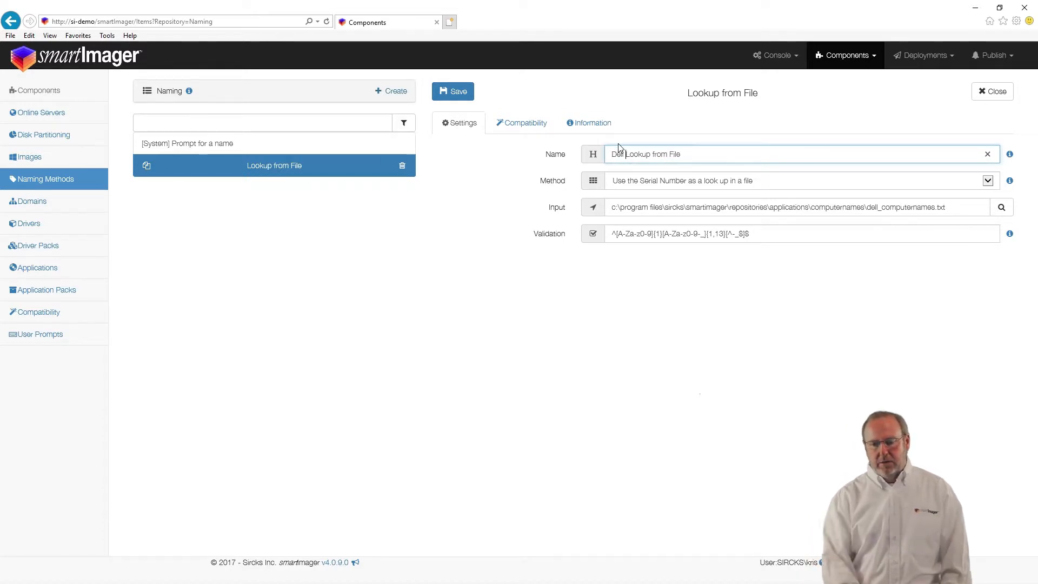
Replace the method's Always True compatibility with Computer Manufacturer is Dell and save the changes
{"action": "left_click", "coordinate": [532, 122]}
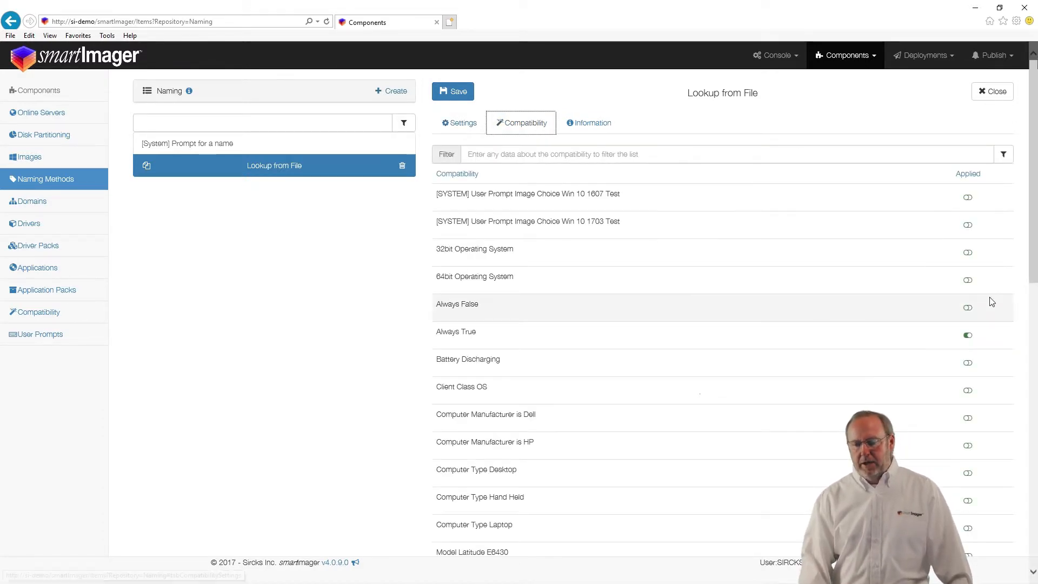
{"action": "left_click", "coordinate": [966, 336]}
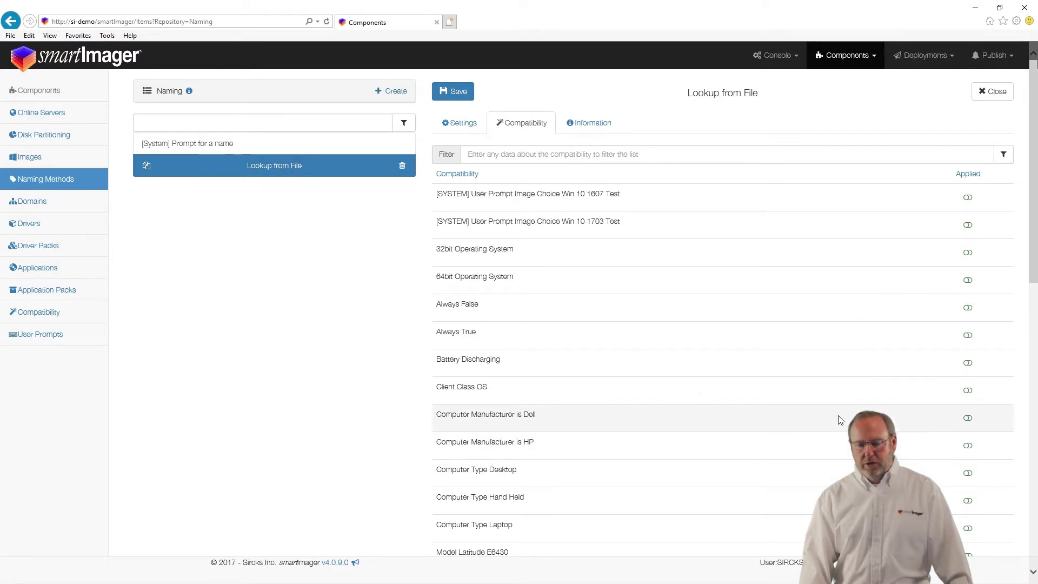
{"action": "left_click", "coordinate": [969, 419]}
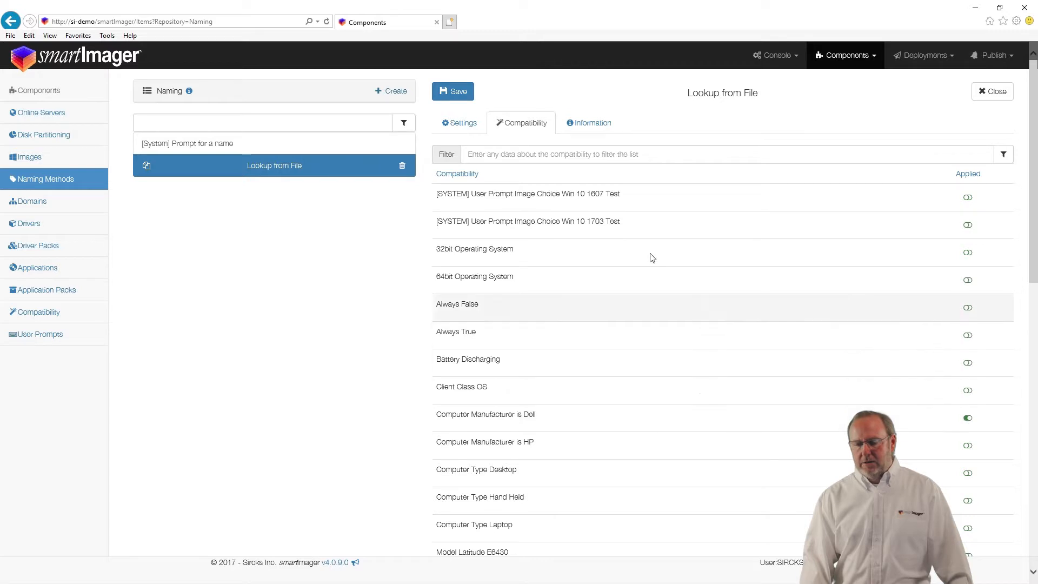
{"action": "left_click", "coordinate": [447, 92]}
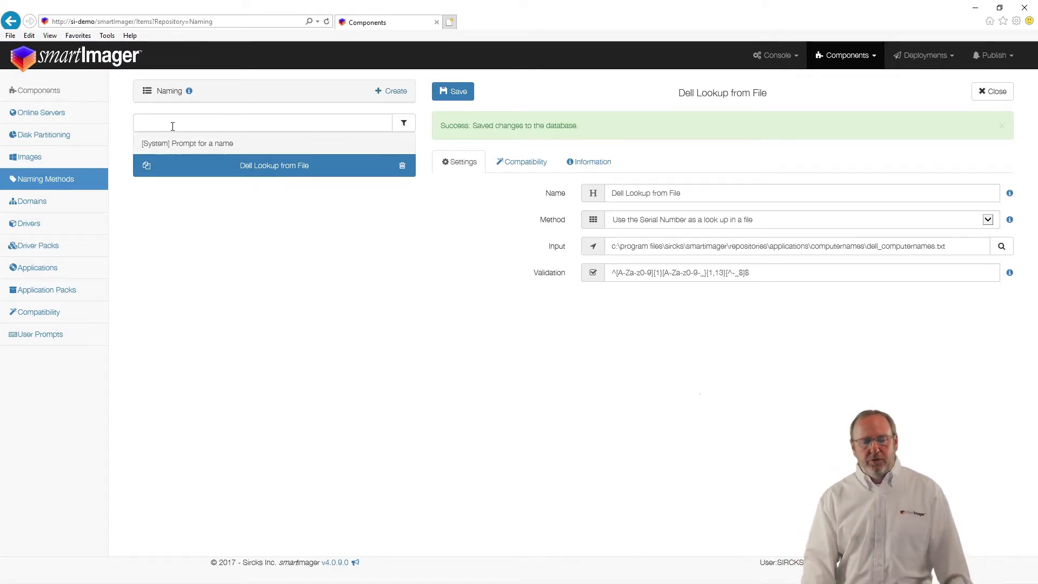
Duplicate the Dell Lookup from File naming method and change the copy's name to "HP Lookup from File"
{"action": "left_click", "coordinate": [146, 166]}
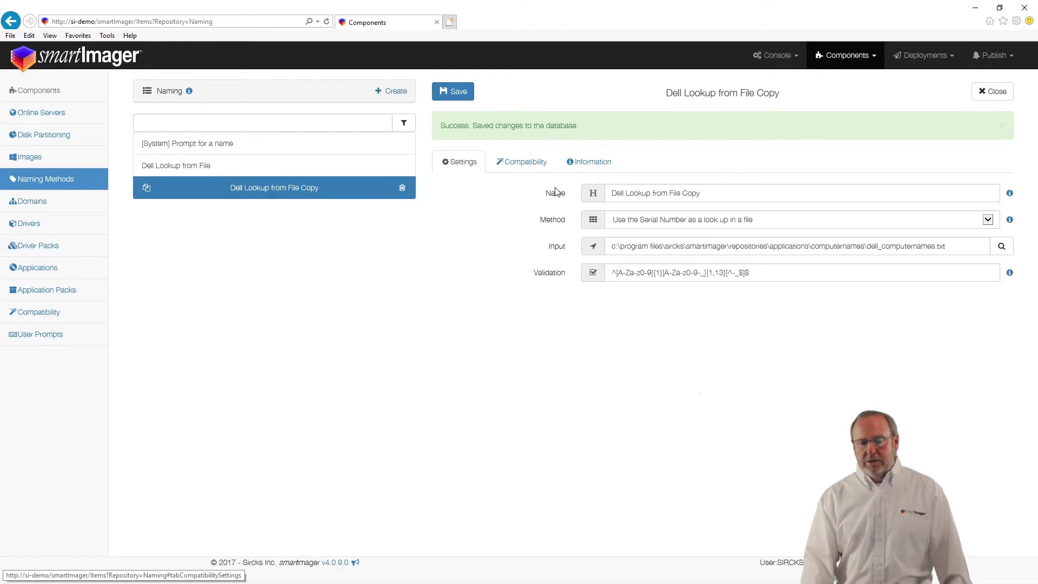
{"action": "double_click", "coordinate": [625, 193]}
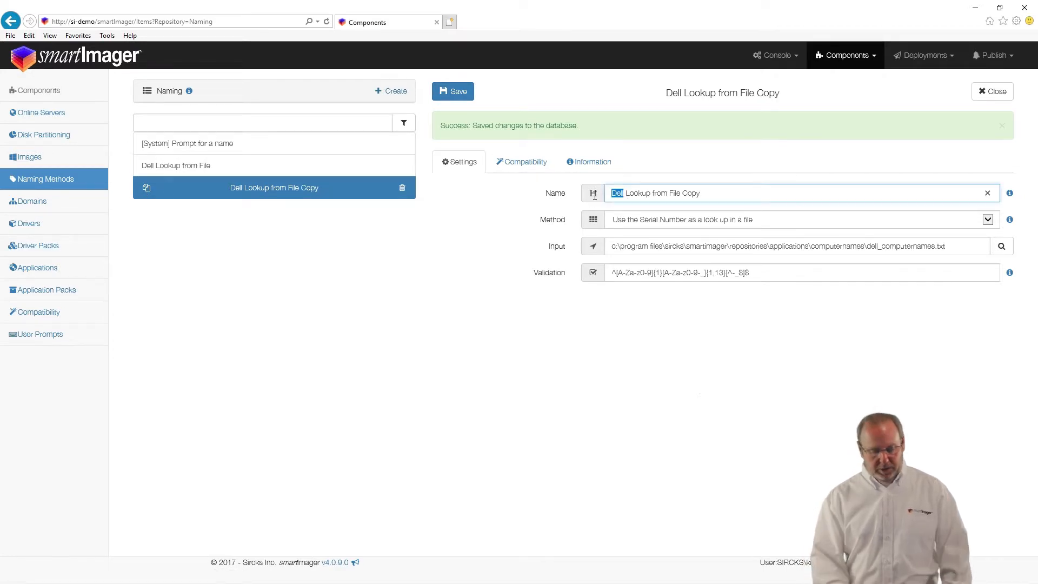
{"action": "type", "text": "HP"}
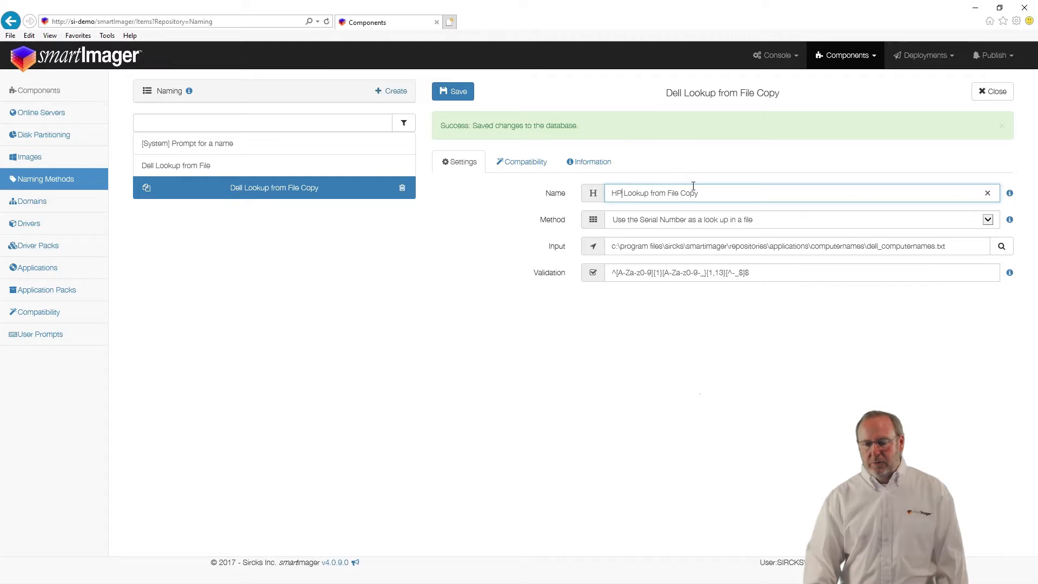
{"action": "left_click", "coordinate": [706, 196]}
{"action": "key", "text": "BackSpace"}
{"action": "key", "text": "BackSpace"}
{"action": "key", "text": "BackSpace"}
{"action": "key", "text": "BackSpace"}
{"action": "key", "text": "BackSpace"}
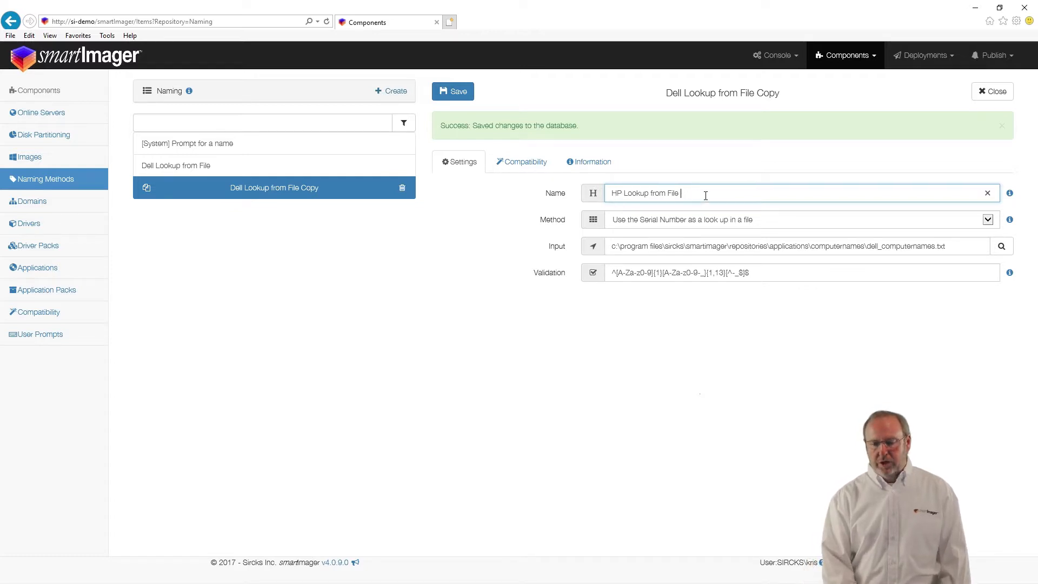
Set the copied method's lookup file to HP_ComputerNames.txt, replace its Dell compatibility with Computer Manufacturer is HP, and save
{"action": "left_click", "coordinate": [1002, 246]}
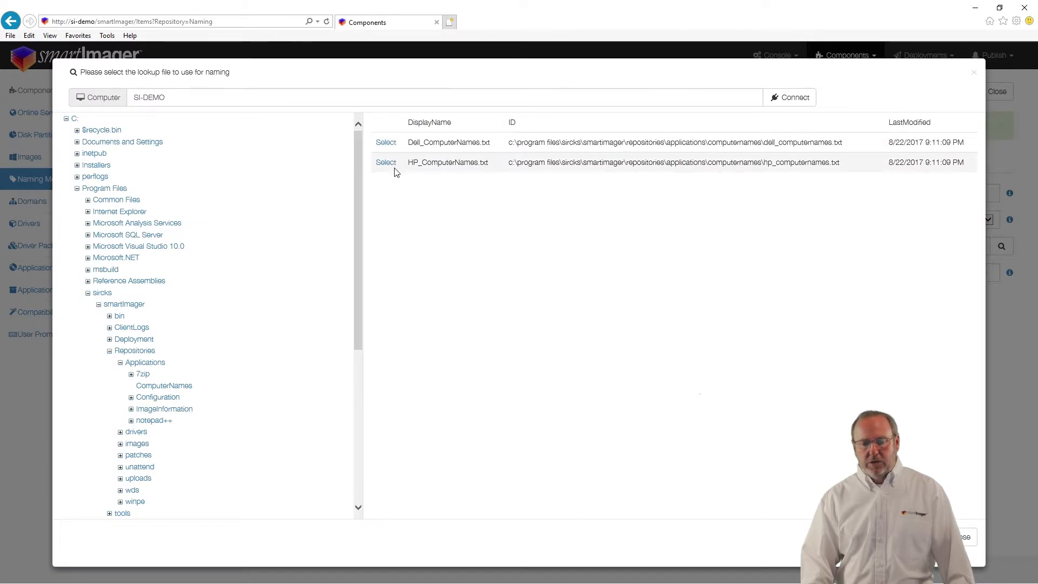
{"action": "left_click", "coordinate": [386, 163]}
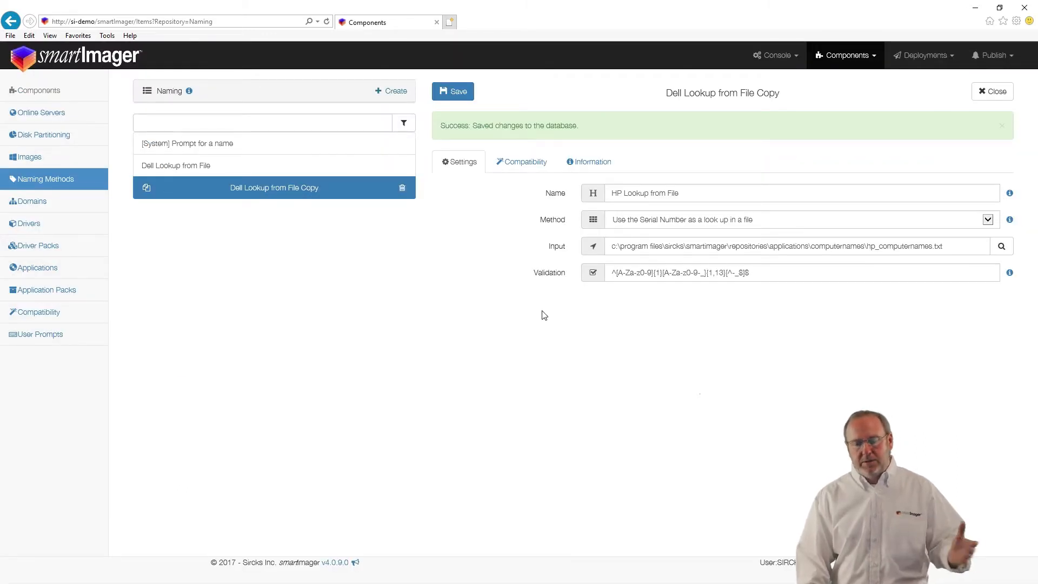
{"action": "left_click", "coordinate": [511, 162]}
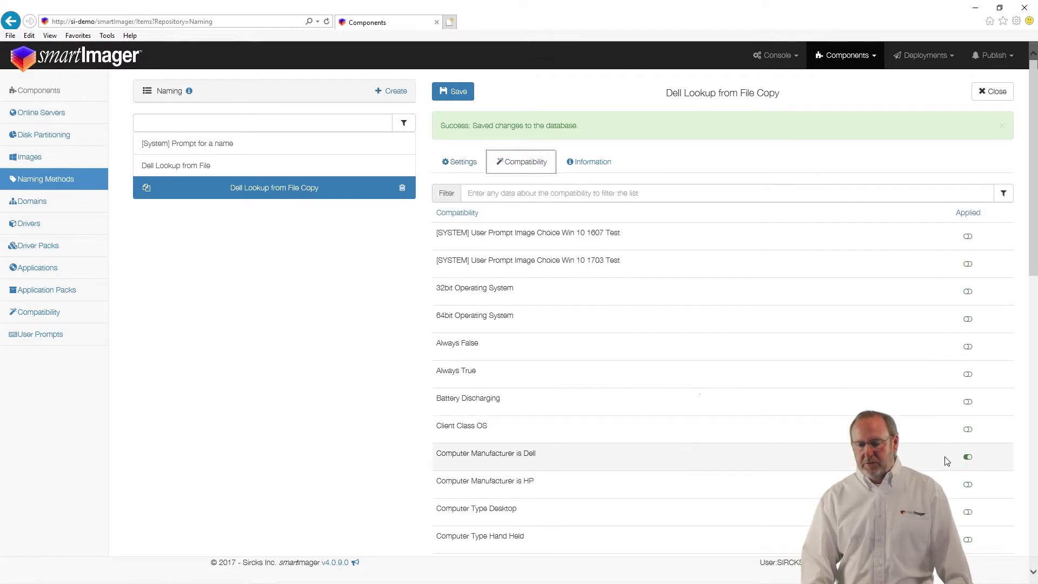
{"action": "left_click", "coordinate": [969, 486]}
{"action": "left_click", "coordinate": [968, 458]}
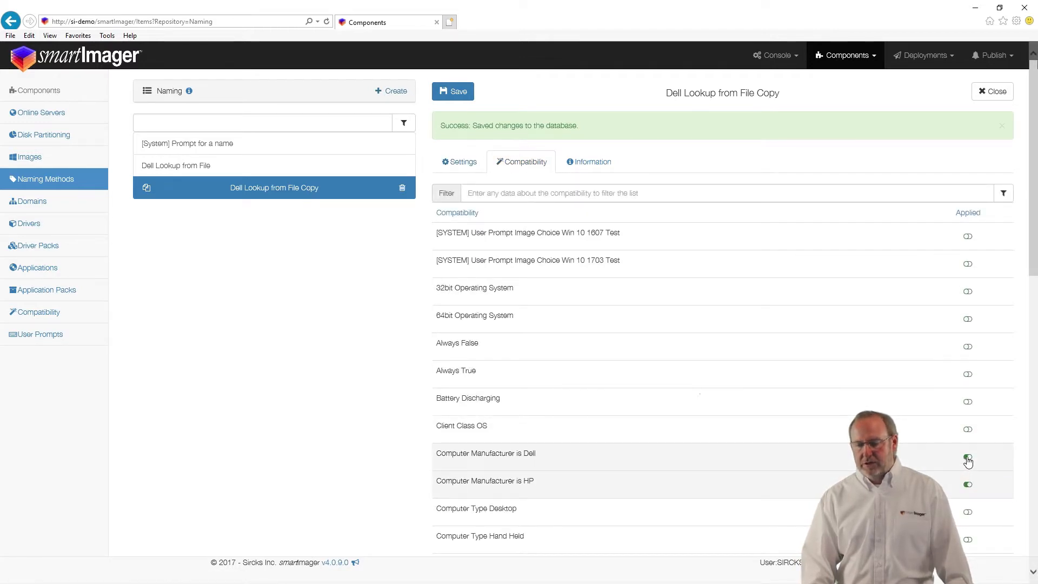
{"action": "left_click", "coordinate": [453, 91]}
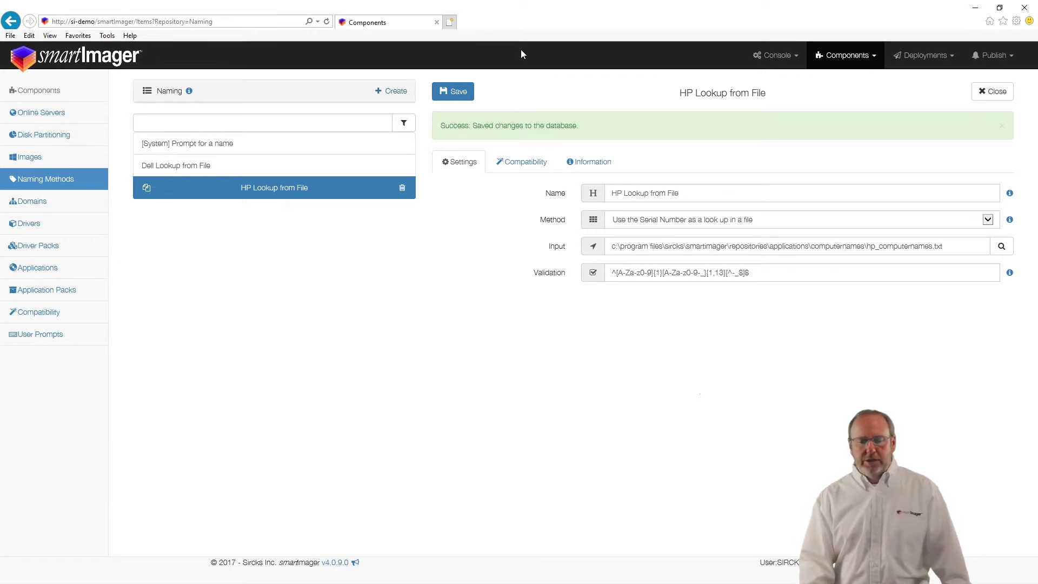
Try the serial number as name, asset tag as name, DNS name IP lookup and old computer name methods on HP Lookup from File
{"action": "left_click", "coordinate": [670, 219]}
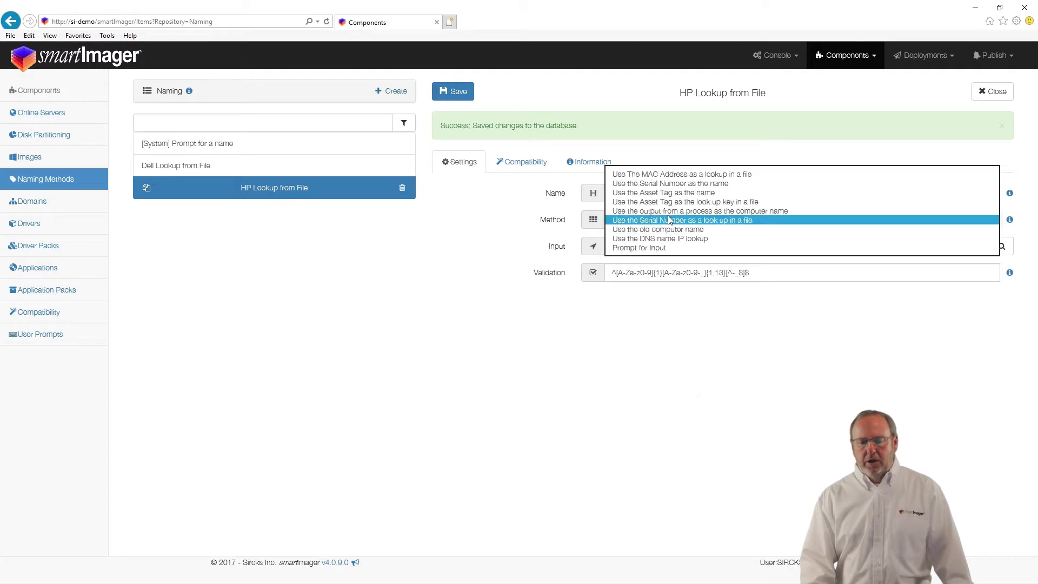
{"action": "left_click", "coordinate": [670, 185]}
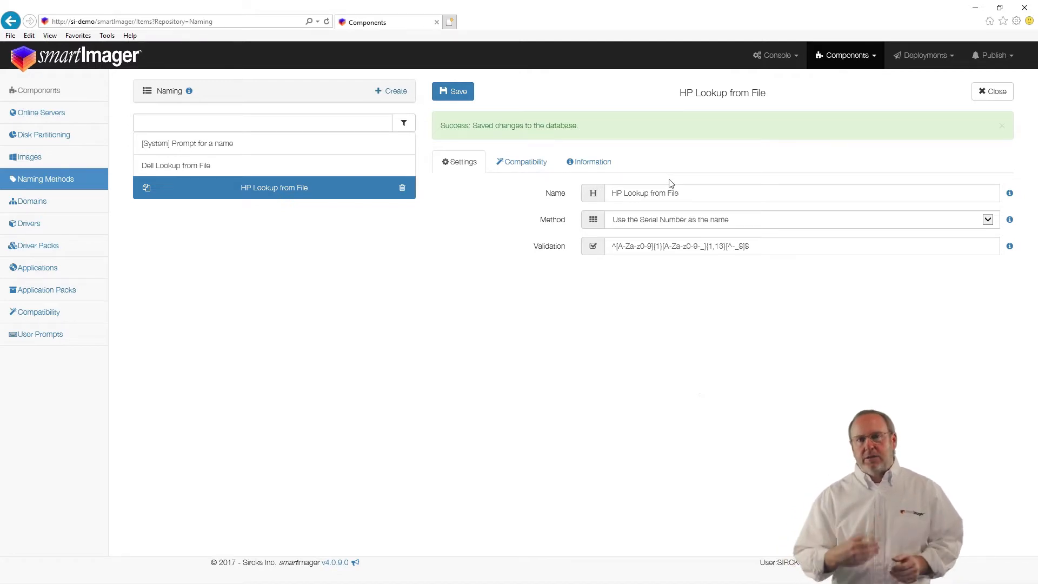
{"action": "left_click", "coordinate": [665, 221]}
{"action": "left_click", "coordinate": [663, 230]}
{"action": "left_click", "coordinate": [663, 224]}
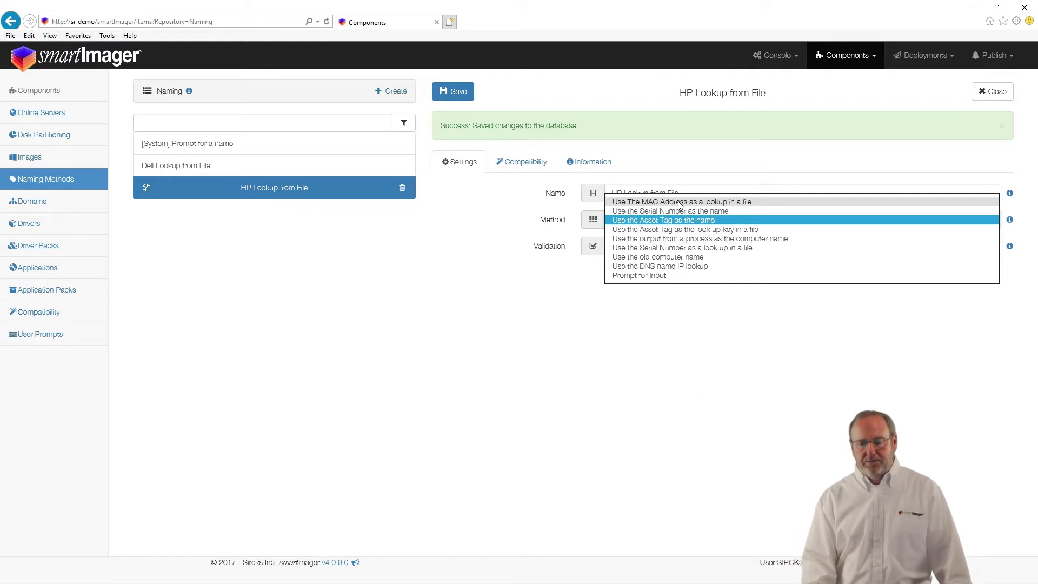
{"action": "left_click", "coordinate": [676, 266]}
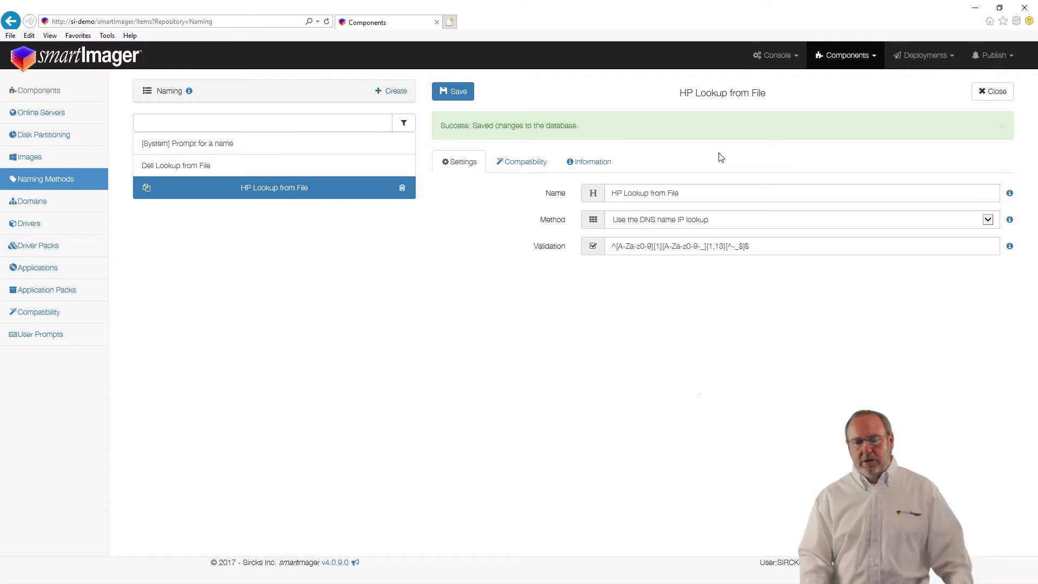
{"action": "left_click", "coordinate": [728, 219]}
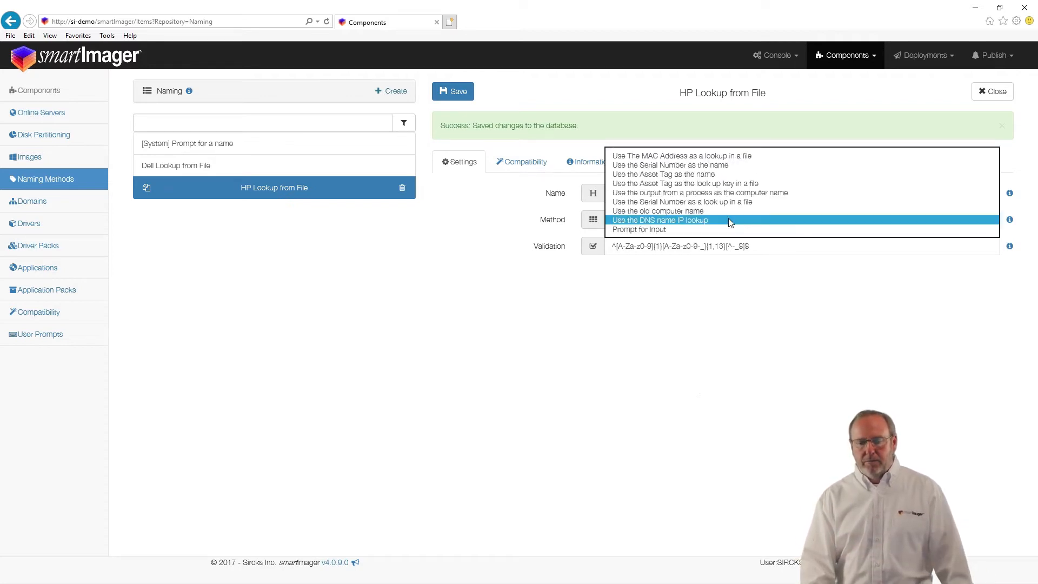
{"action": "left_click", "coordinate": [728, 212]}
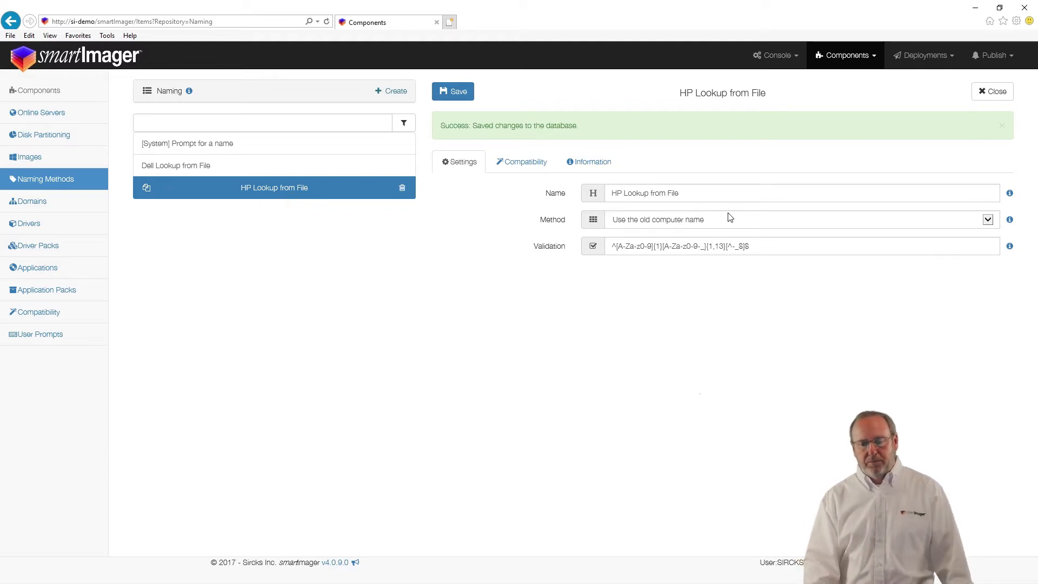
Set the HP Lookup from File method to use the output from a process as the computer name, with GetComputerName.ps1 as input
{"action": "left_click", "coordinate": [728, 218]}
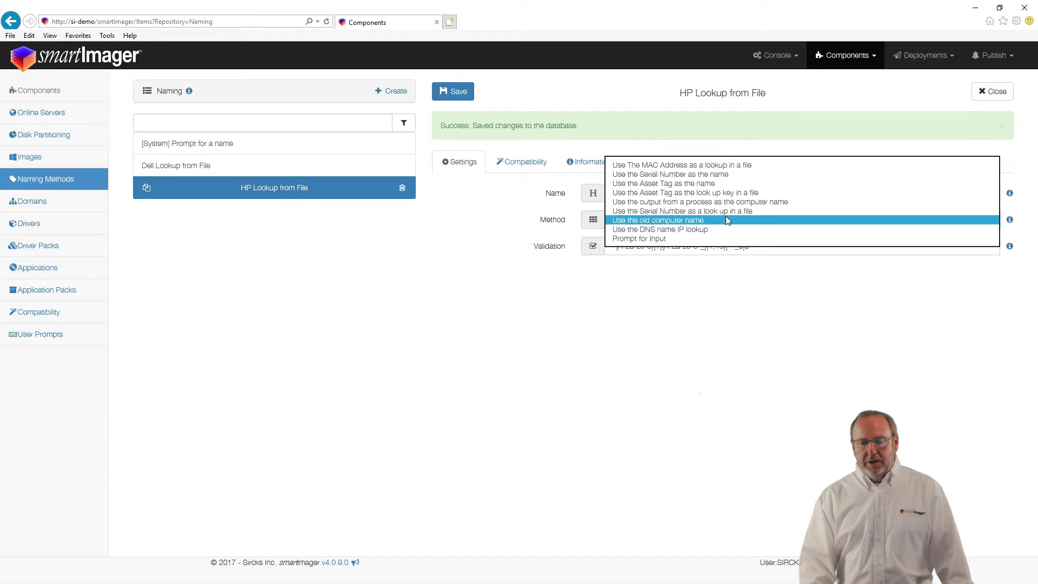
{"action": "left_click", "coordinate": [727, 206]}
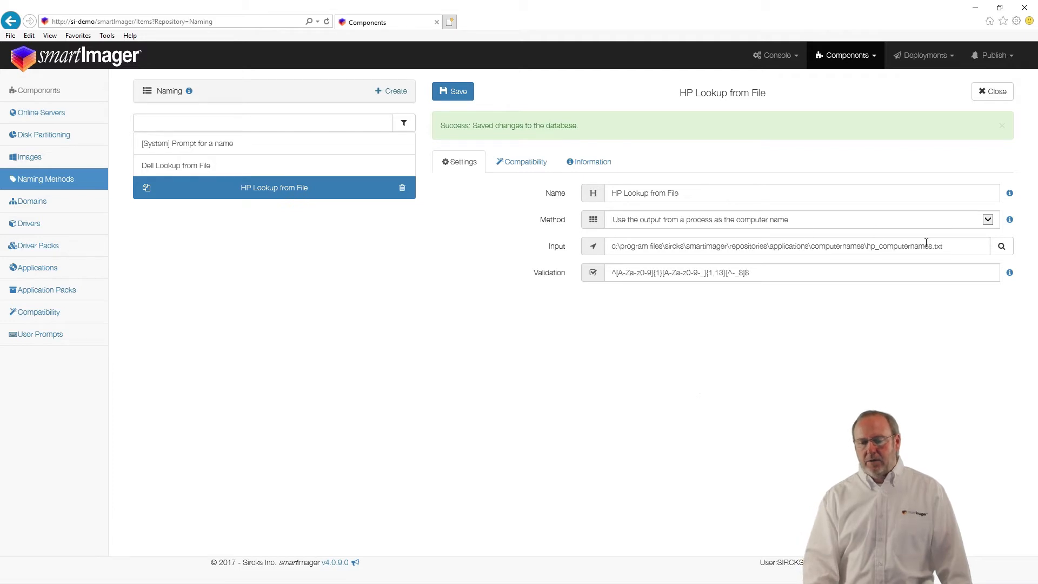
{"action": "left_click", "coordinate": [1000, 248]}
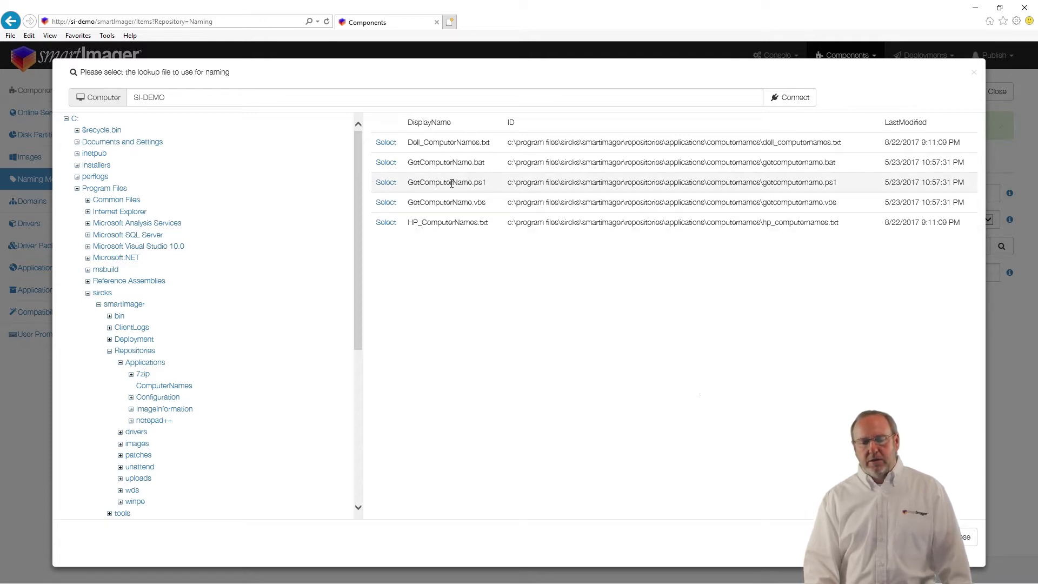
{"action": "left_click", "coordinate": [386, 182]}
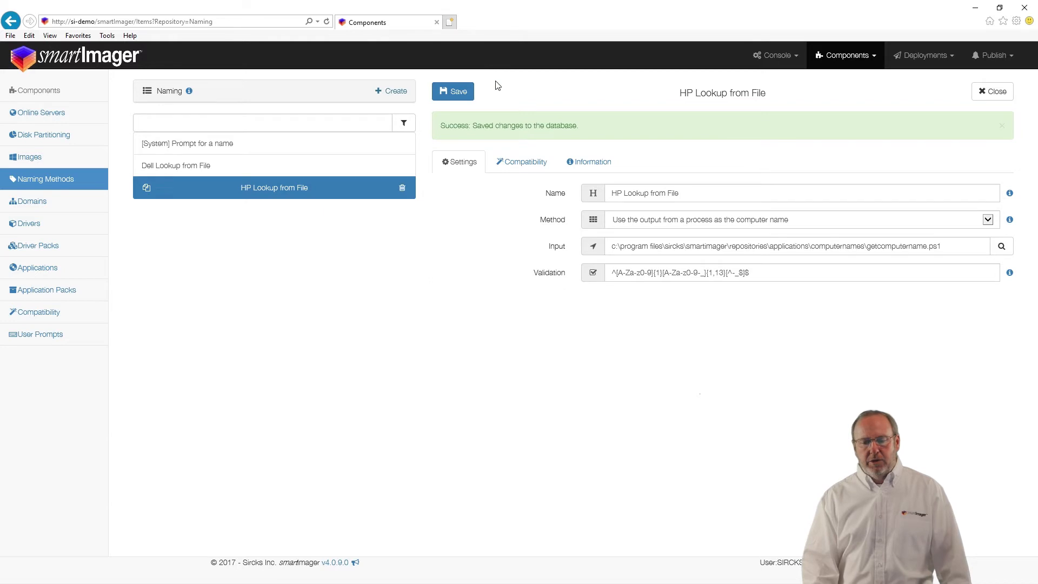
Change the naming method's name to "Powershell file naming" and save it
{"action": "left_click_drag", "start_coordinate": [689, 194], "coordinate": [481, 205]}
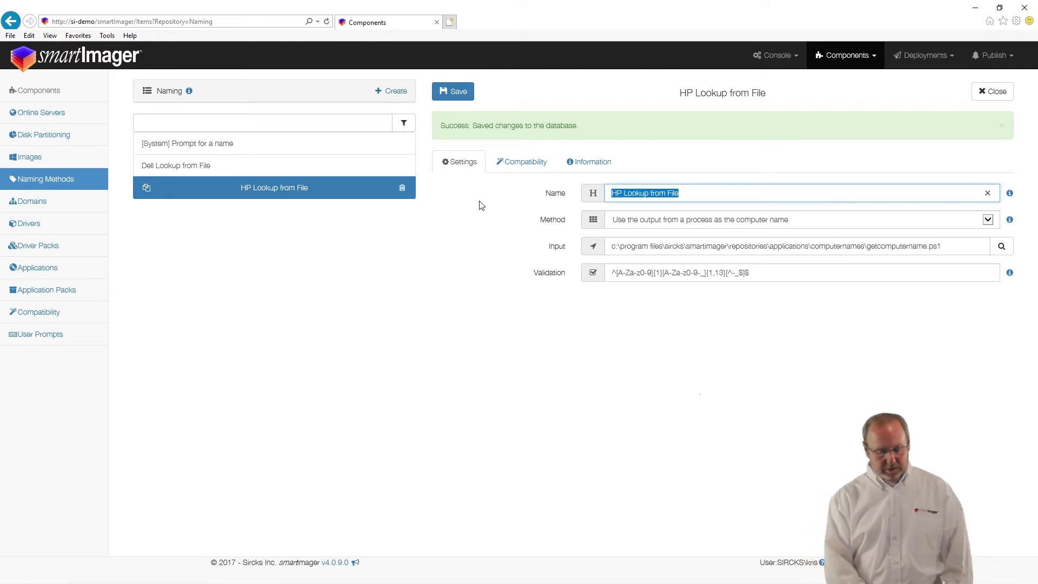
{"action": "type", "text": "Power"}
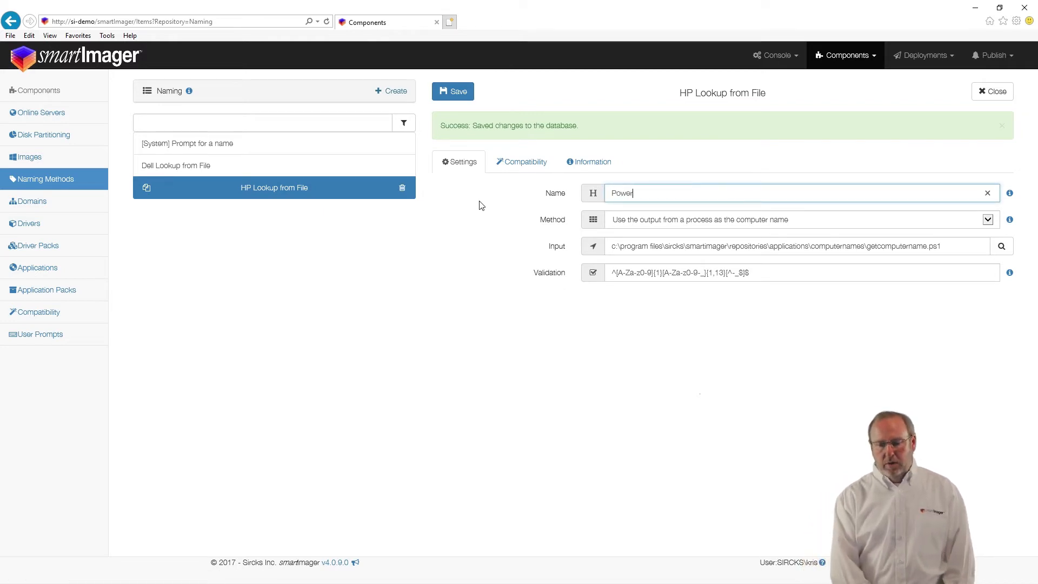
{"action": "type", "text": "shell file naming"}
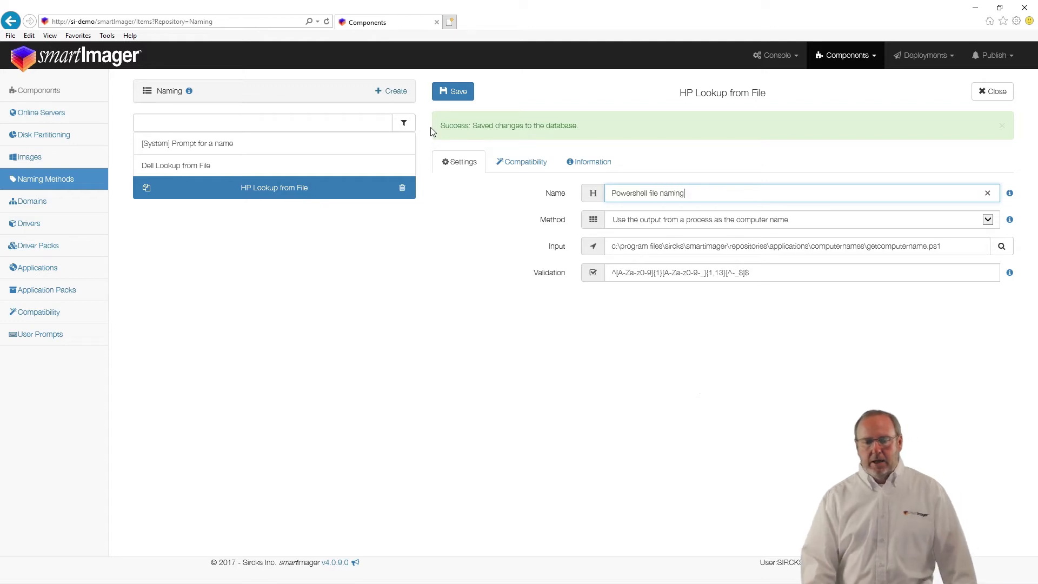
{"action": "left_click", "coordinate": [464, 100]}
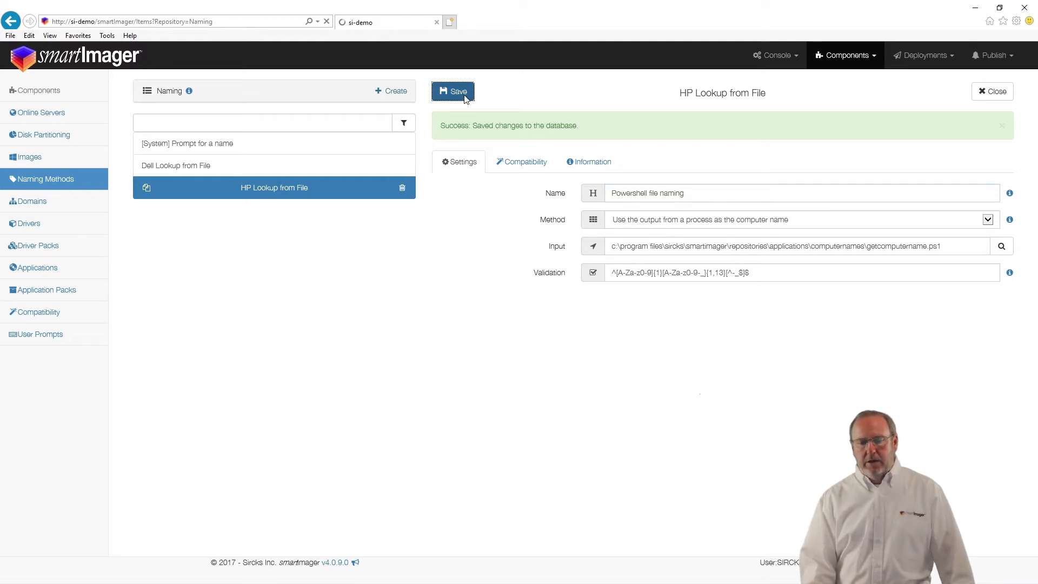
Examine the additional WinPE packages available in the Bootstrap Settings
{"action": "left_click", "coordinate": [776, 56]}
{"action": "left_click", "coordinate": [757, 122]}
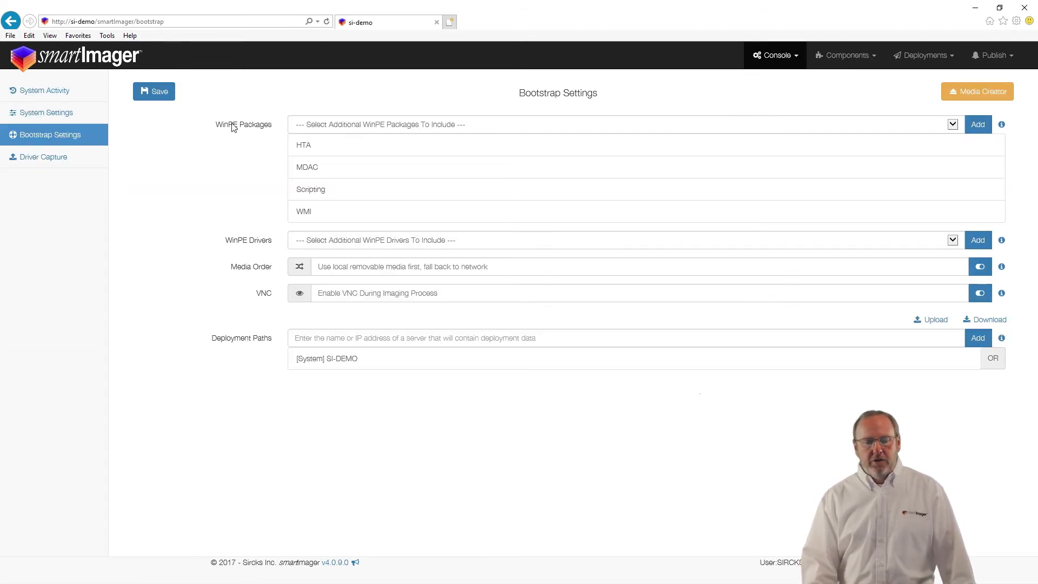
{"action": "left_click", "coordinate": [319, 125]}
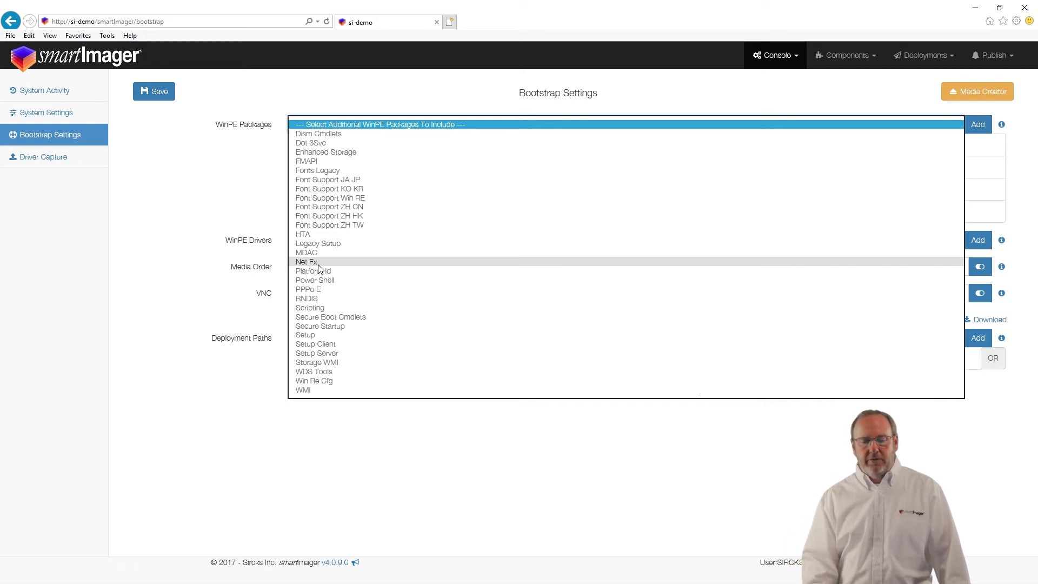
{"action": "left_click", "coordinate": [197, 194]}
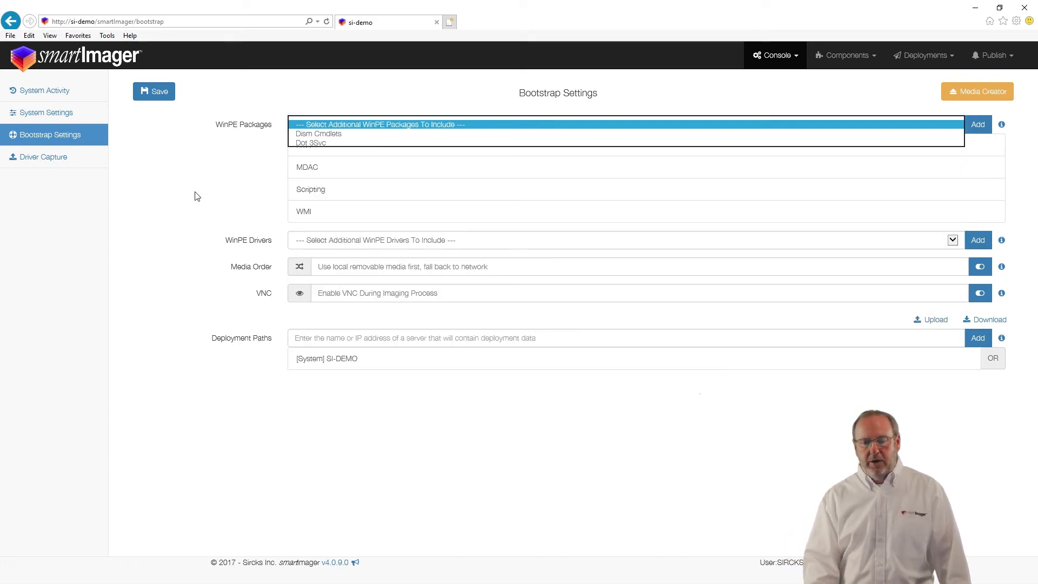
Reopen the Powershell file naming method and highlight its entire validation expression for review
{"action": "left_click", "coordinate": [856, 58]}
{"action": "left_click", "coordinate": [833, 122]}
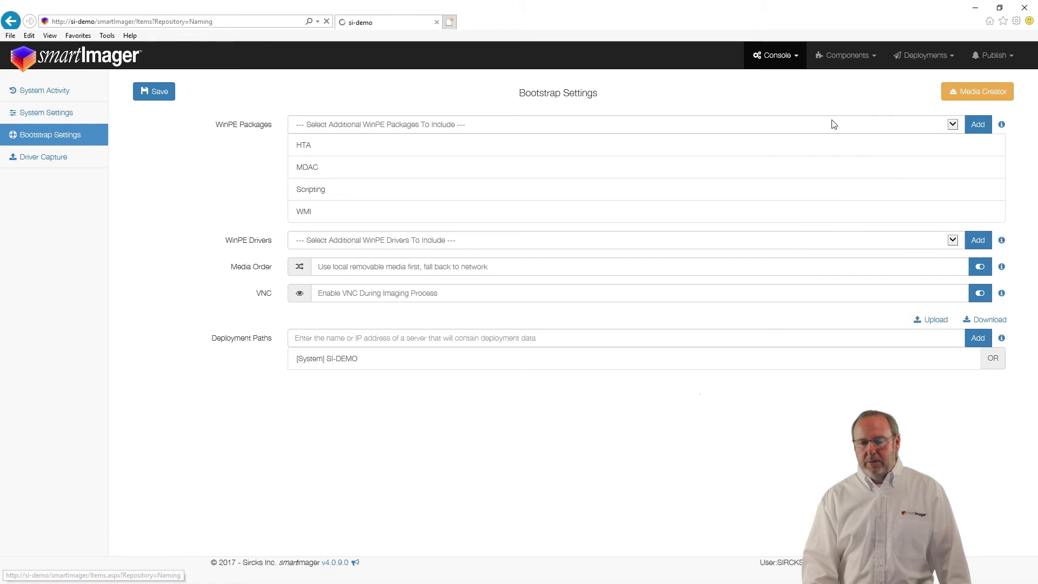
{"action": "left_click", "coordinate": [170, 187]}
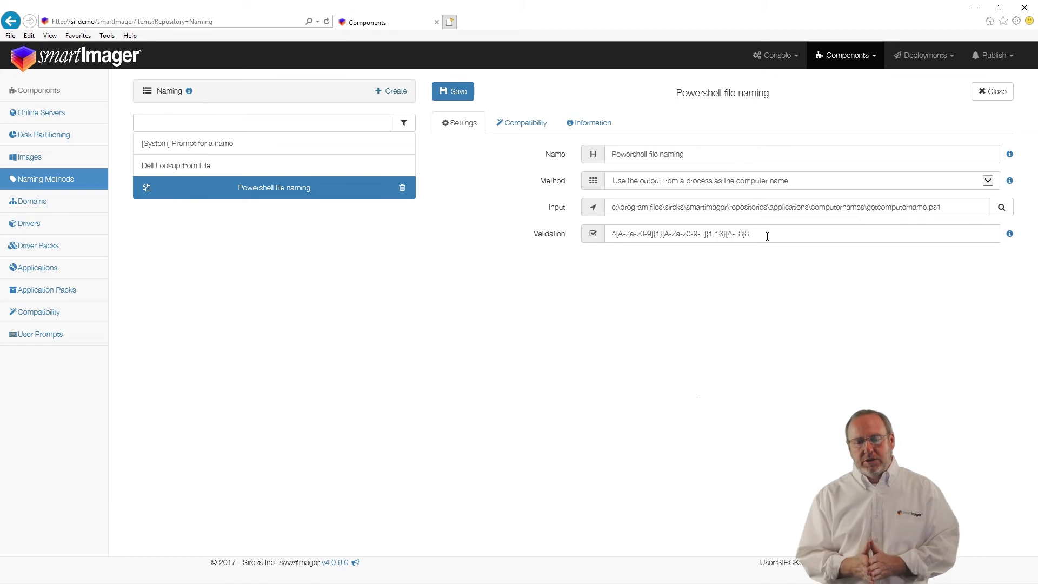
{"action": "left_click", "coordinate": [756, 238]}
{"action": "left_click_drag", "start_coordinate": [756, 238], "coordinate": [608, 233]}
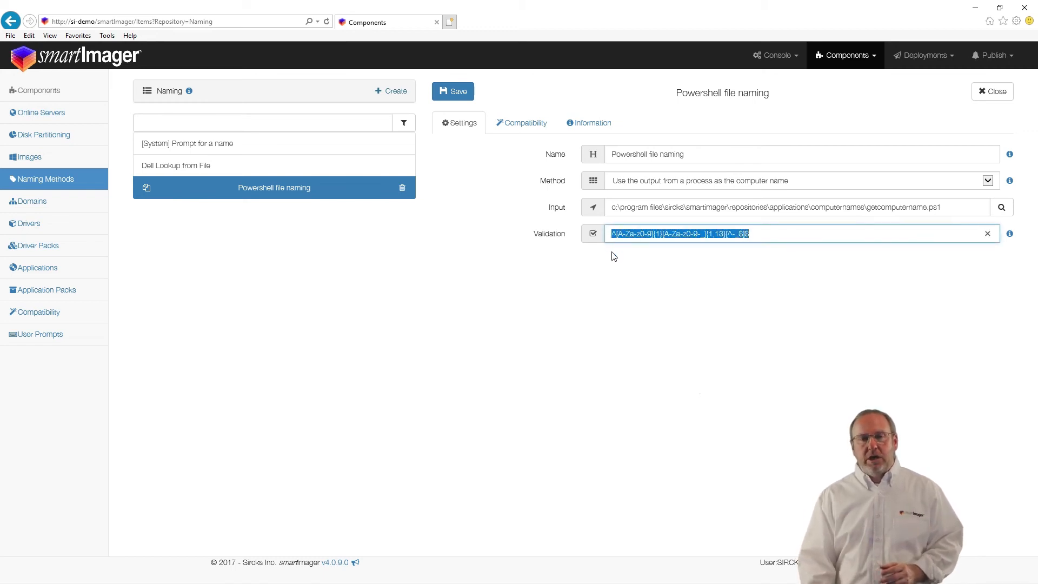